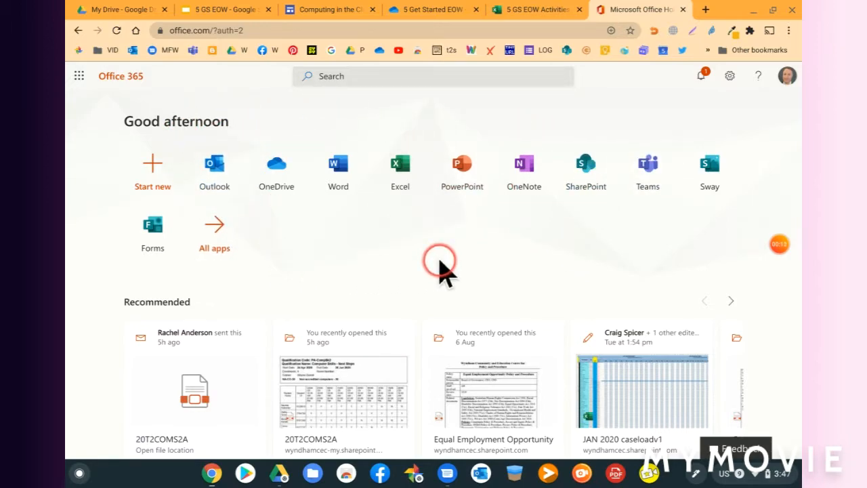
Step: Open Excel from the Office 365 home page and create a new blank workbook
{"action": "left_click", "coordinate": [399, 168]}
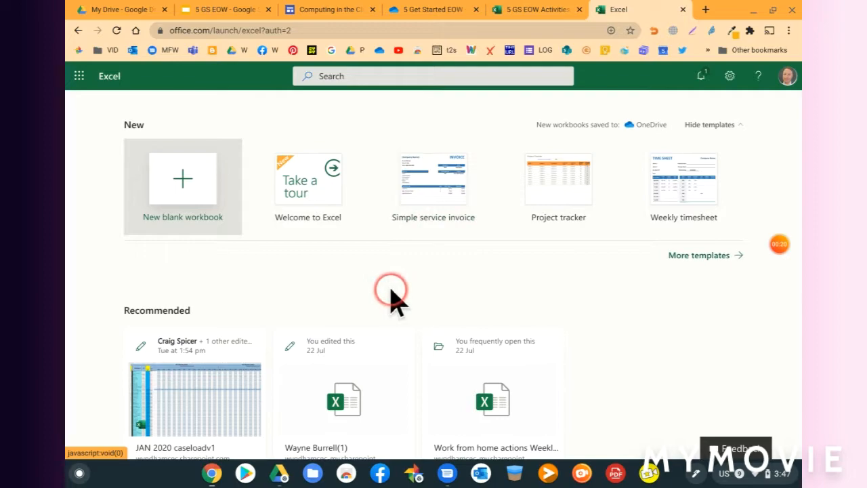
{"action": "left_click", "coordinate": [199, 229]}
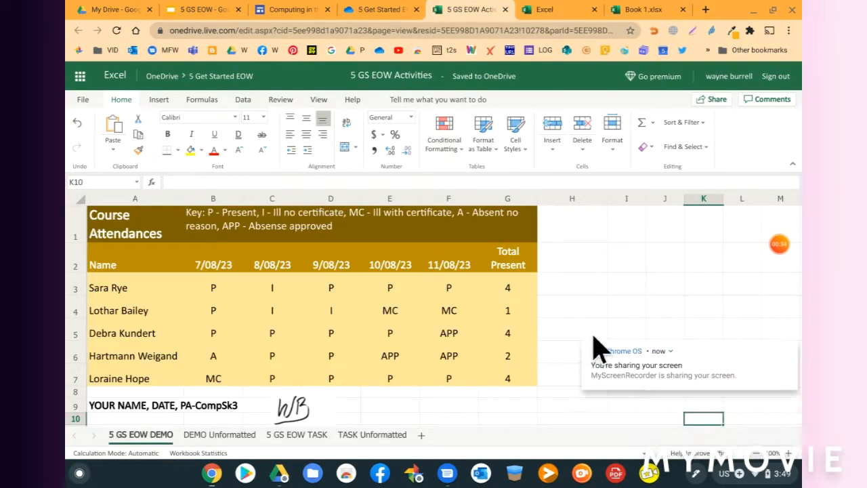
Step: Examine the title, key and date headings of the finished Course Attendances sheet in 5 GS EOW Activities, dismissing any notifications
{"action": "left_click", "coordinate": [789, 349]}
{"action": "left_click", "coordinate": [790, 403]}
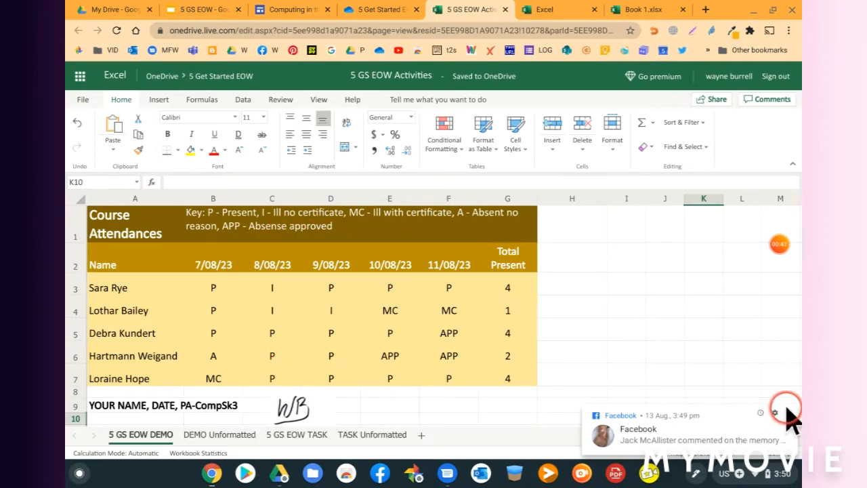
{"action": "left_click", "coordinate": [789, 412]}
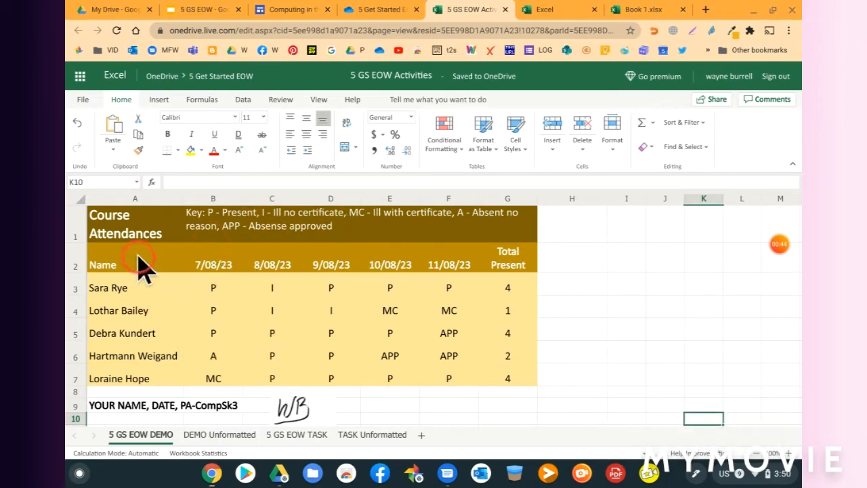
{"action": "left_click", "coordinate": [121, 239]}
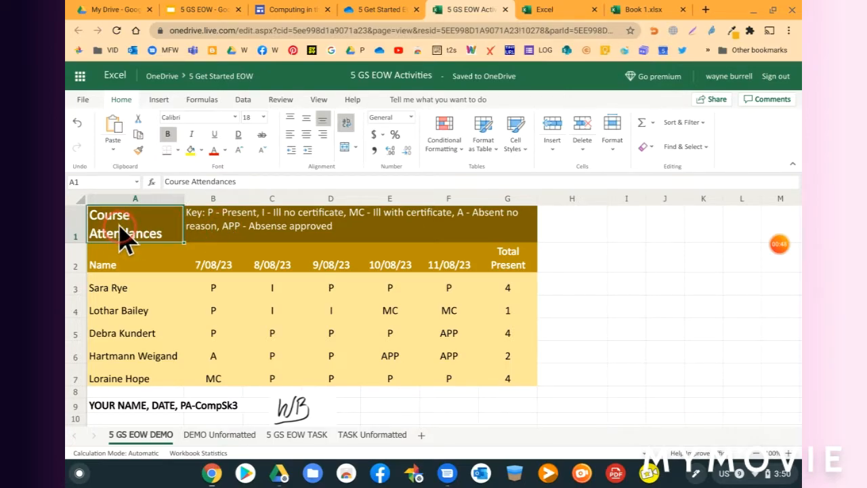
{"action": "left_click", "coordinate": [222, 237]}
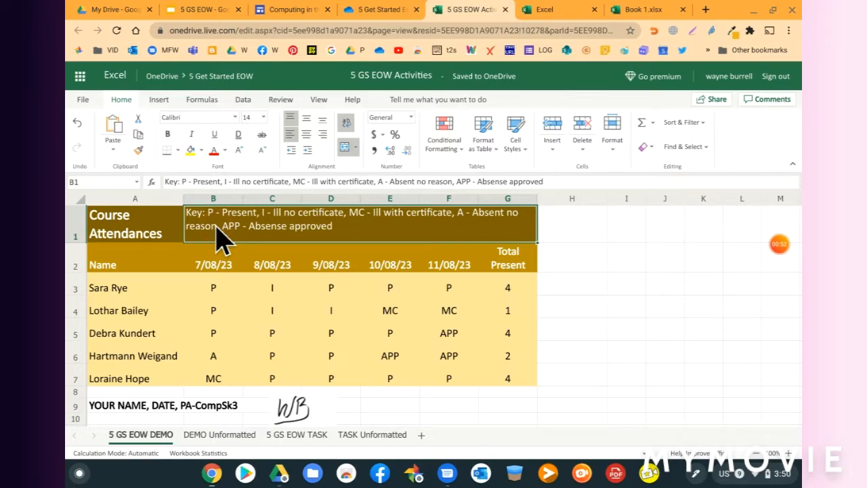
{"action": "left_click", "coordinate": [211, 262]}
{"action": "left_click", "coordinate": [271, 267]}
{"action": "left_click", "coordinate": [331, 270]}
{"action": "left_click", "coordinate": [416, 271]}
{"action": "left_click", "coordinate": [455, 268]}
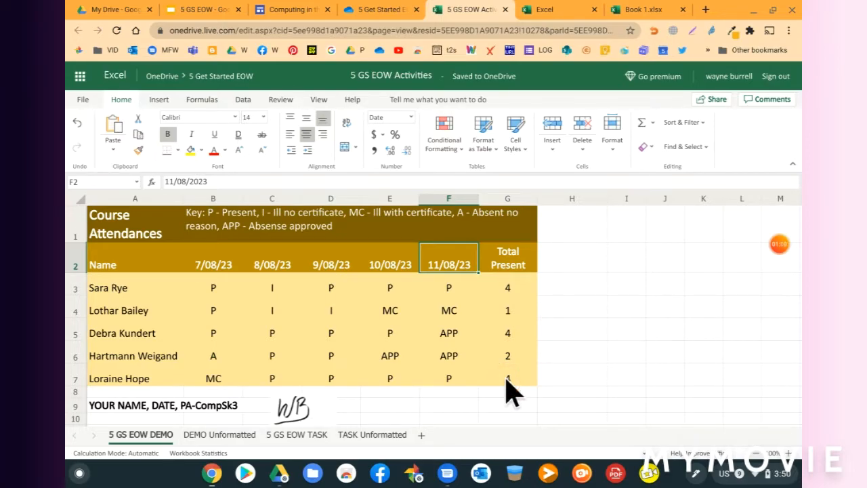
{"action": "left_click", "coordinate": [111, 264]}
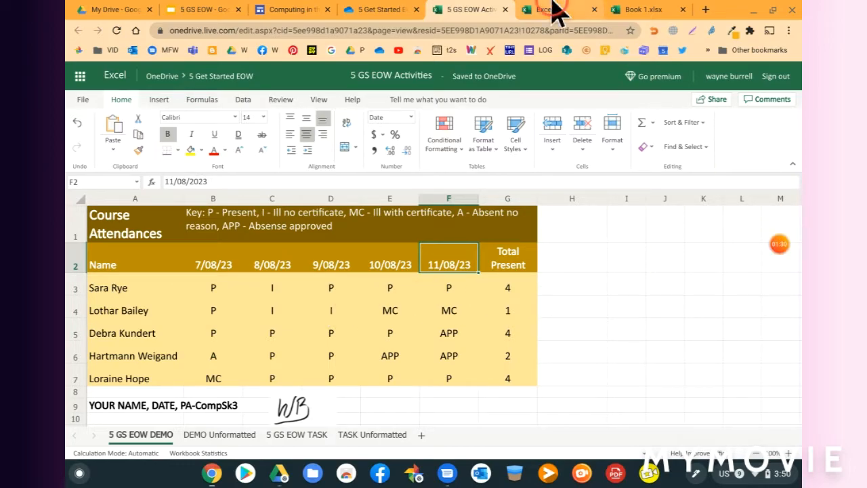
Step: Switch to the Book 1 workbook and adjust column A's width so the title and longest name fit
{"action": "left_click", "coordinate": [619, 9]}
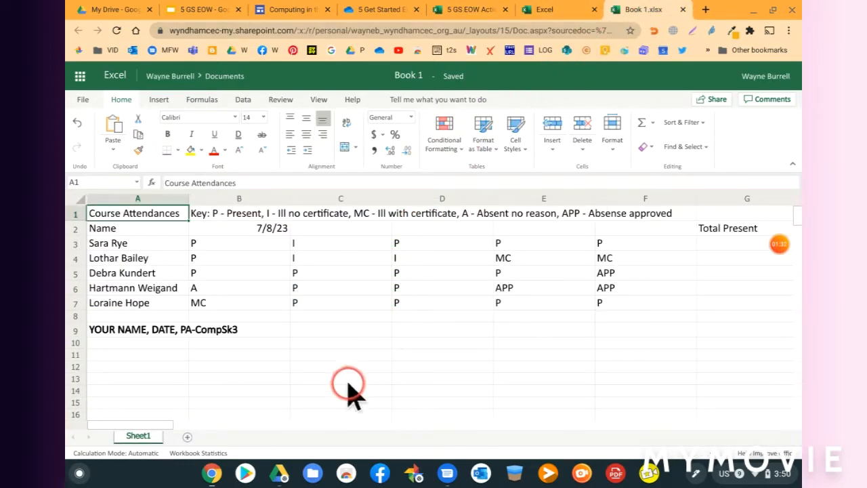
{"action": "left_click", "coordinate": [269, 393]}
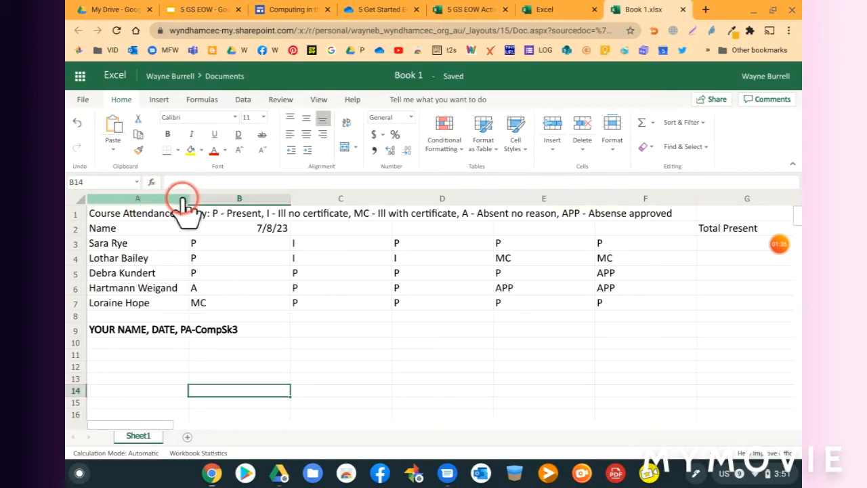
{"action": "left_click_drag", "start_coordinate": [185, 198], "coordinate": [153, 199]}
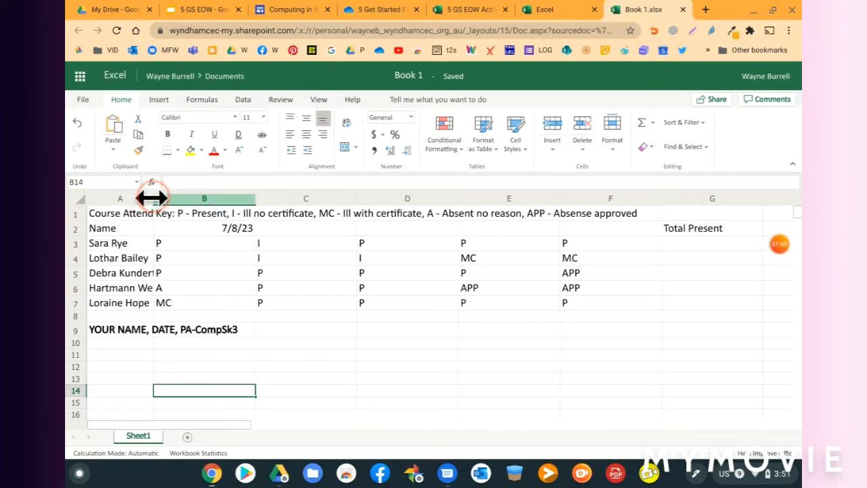
{"action": "left_click_drag", "start_coordinate": [154, 198], "coordinate": [183, 207]}
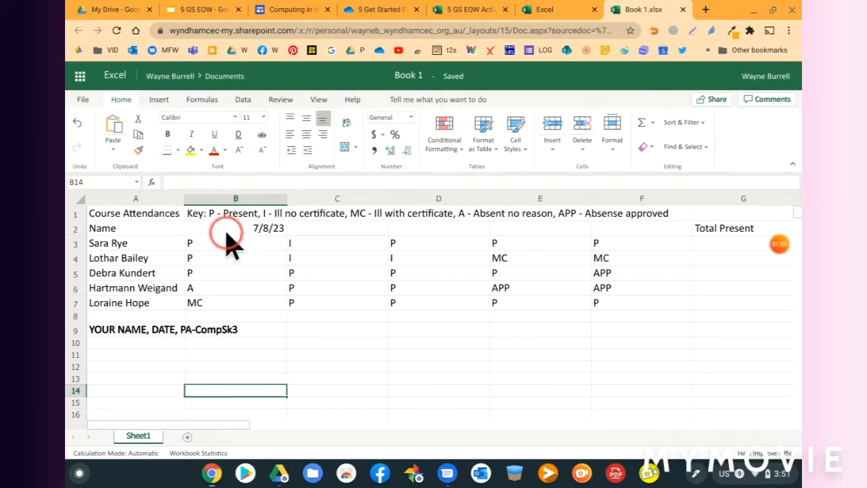
Step: Resize columns A to F together to one equal width that still fits the names in column A
{"action": "left_click_drag", "start_coordinate": [128, 199], "coordinate": [630, 210]}
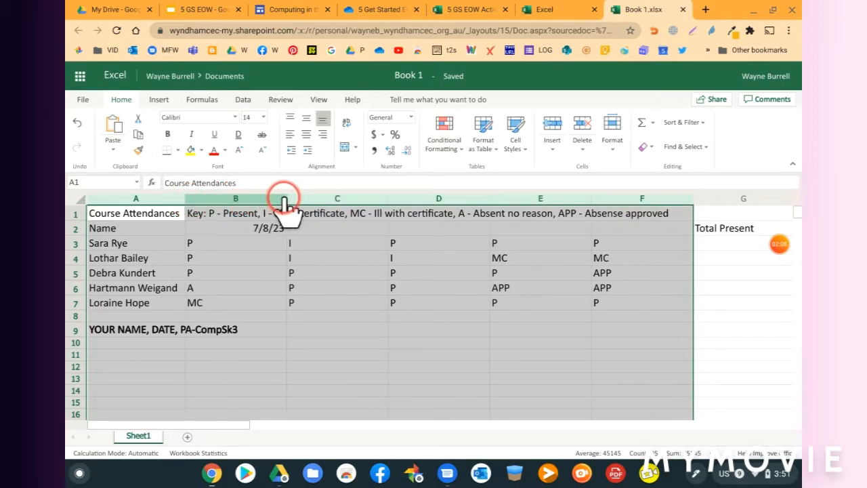
{"action": "left_click_drag", "start_coordinate": [283, 204], "coordinate": [267, 203]}
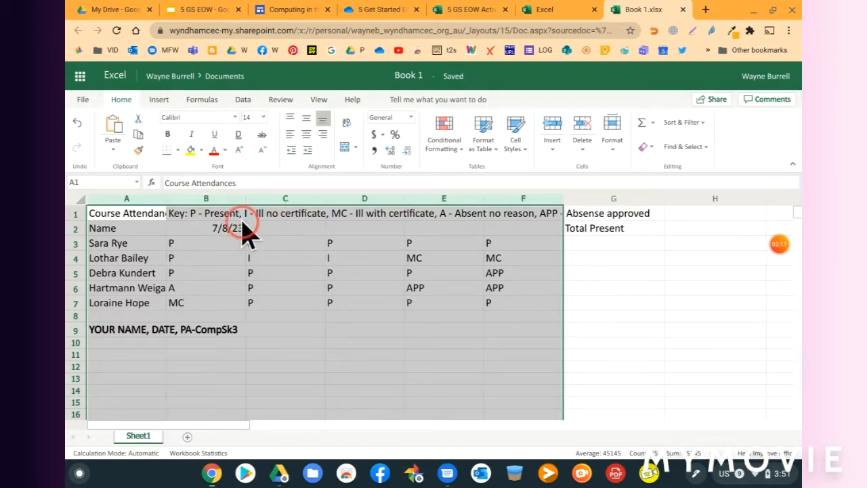
{"action": "left_click_drag", "start_coordinate": [237, 195], "coordinate": [265, 207]}
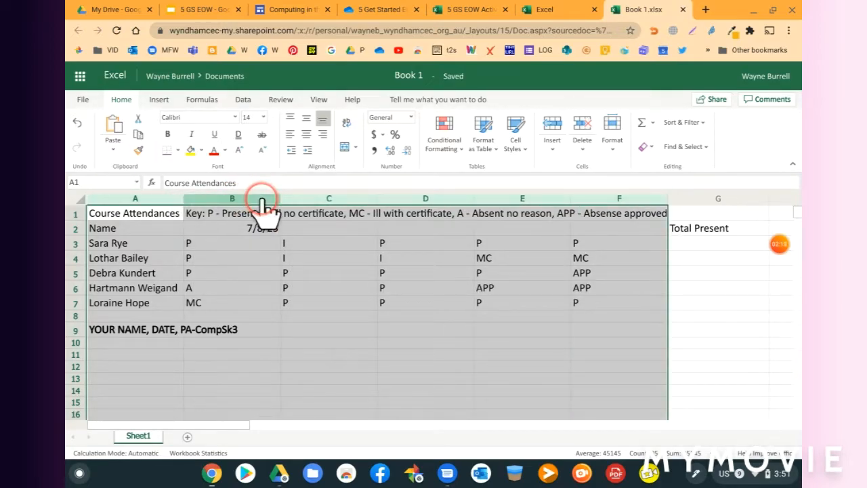
{"action": "left_click", "coordinate": [437, 332]}
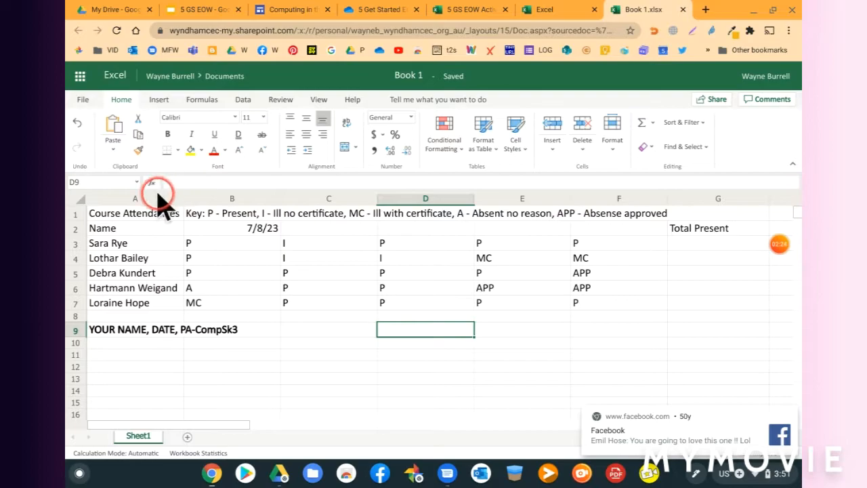
Step: Dismiss the notification and review the unformatted attendance data: title, key, first date, the name and attendance entries, and the Total Present heading
{"action": "mouse_move", "coordinate": [787, 412]}
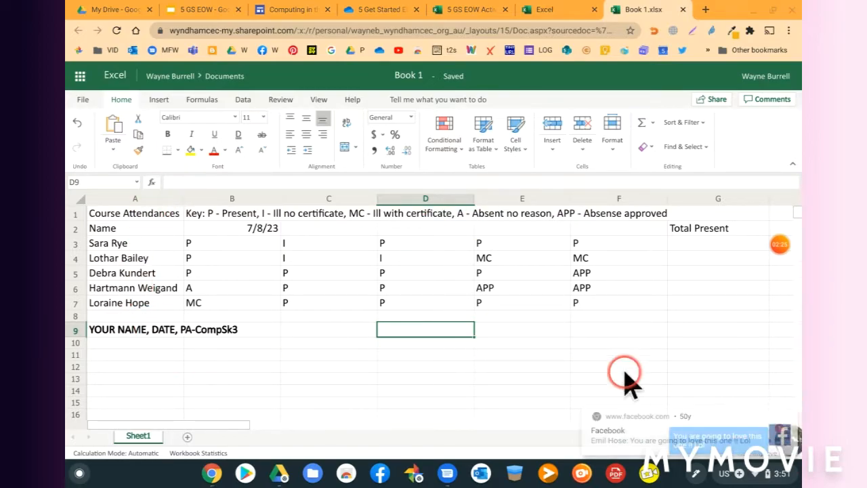
{"action": "left_click_drag", "start_coordinate": [786, 439], "coordinate": [435, 455]}
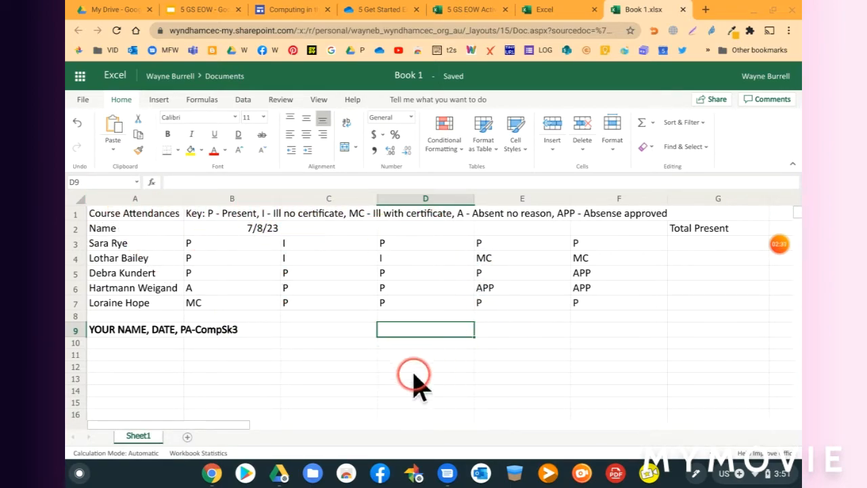
{"action": "left_click", "coordinate": [144, 216]}
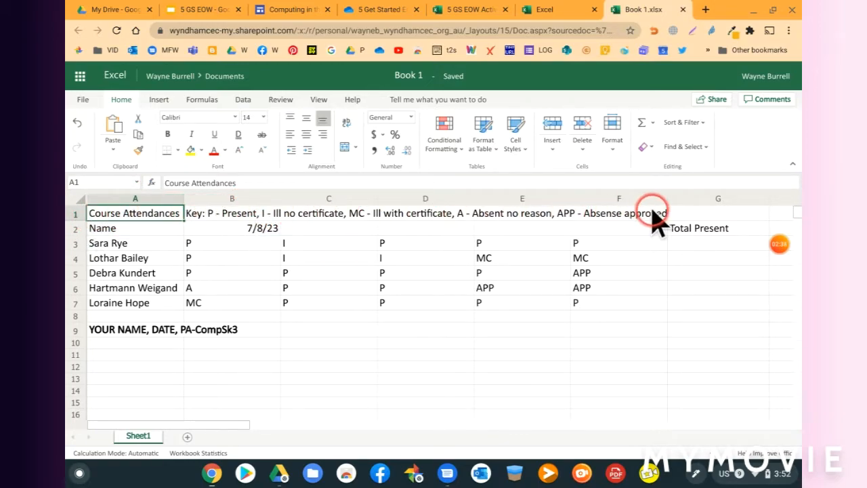
{"action": "left_click", "coordinate": [231, 215]}
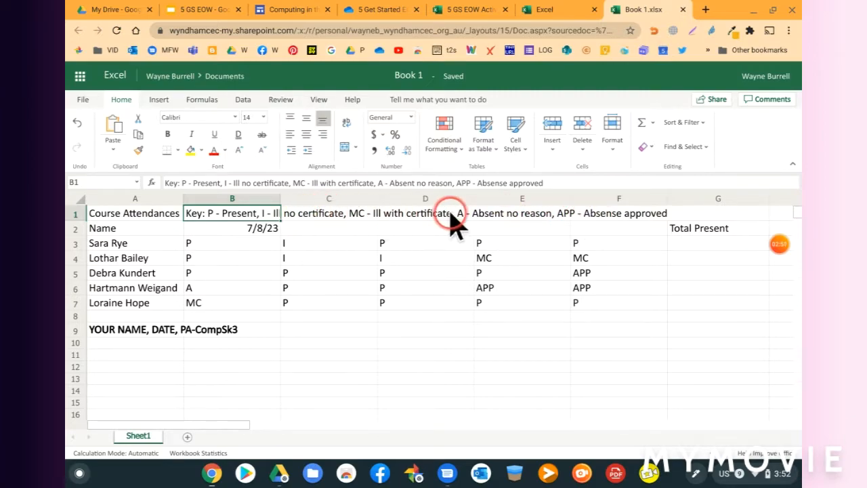
{"action": "left_click", "coordinate": [341, 366]}
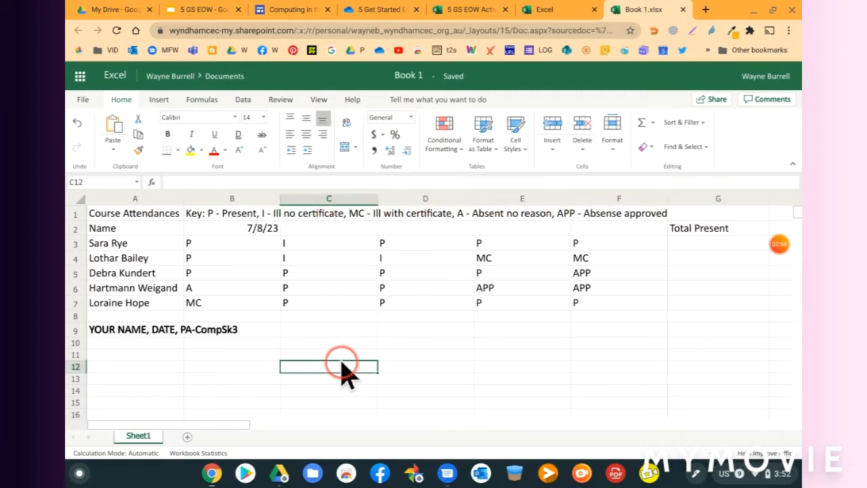
{"action": "left_click", "coordinate": [234, 230]}
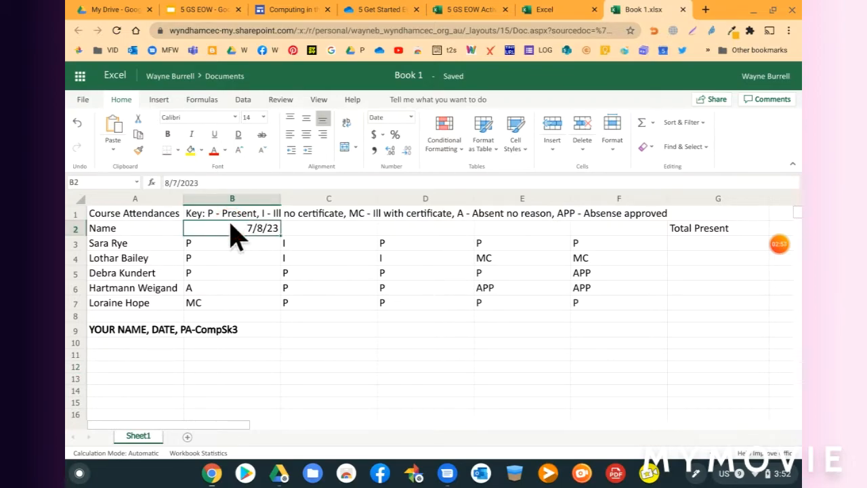
{"action": "left_click", "coordinate": [122, 233]}
{"action": "left_click_drag", "start_coordinate": [120, 229], "coordinate": [572, 332]}
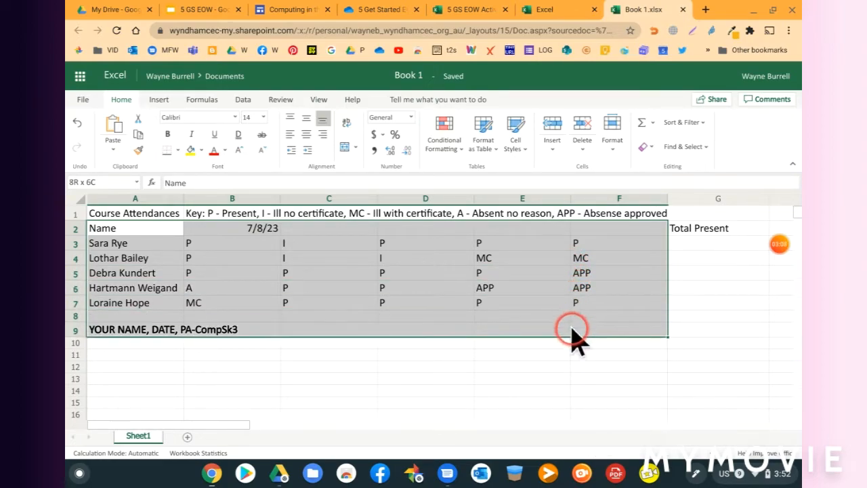
{"action": "left_click", "coordinate": [704, 241]}
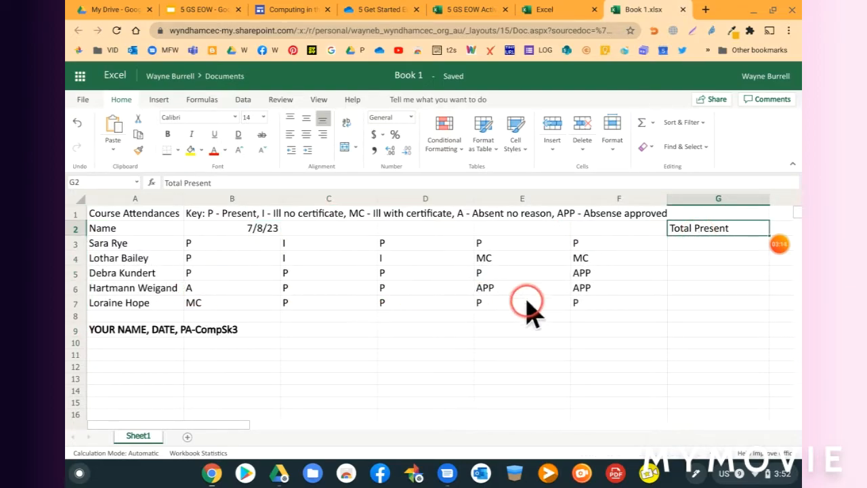
{"action": "left_click", "coordinate": [447, 360]}
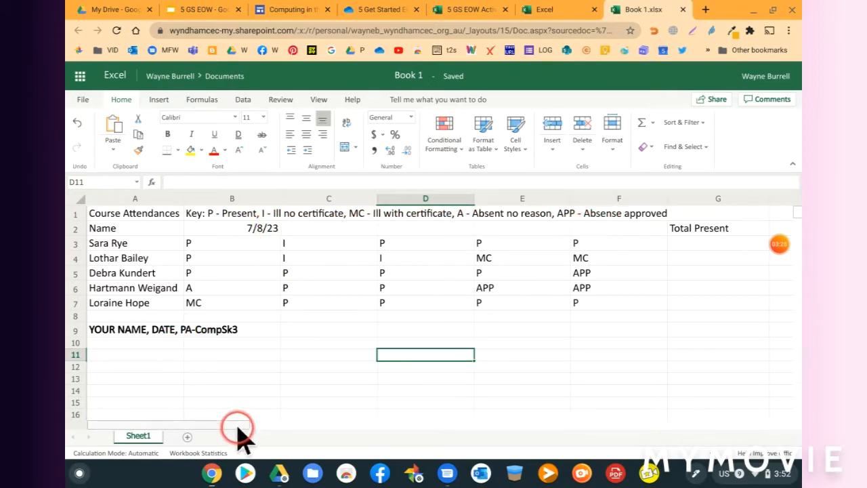
Step: Fill the date series from B2 across to F2 and dismiss the screen-sharing notification
{"action": "left_click", "coordinate": [252, 234]}
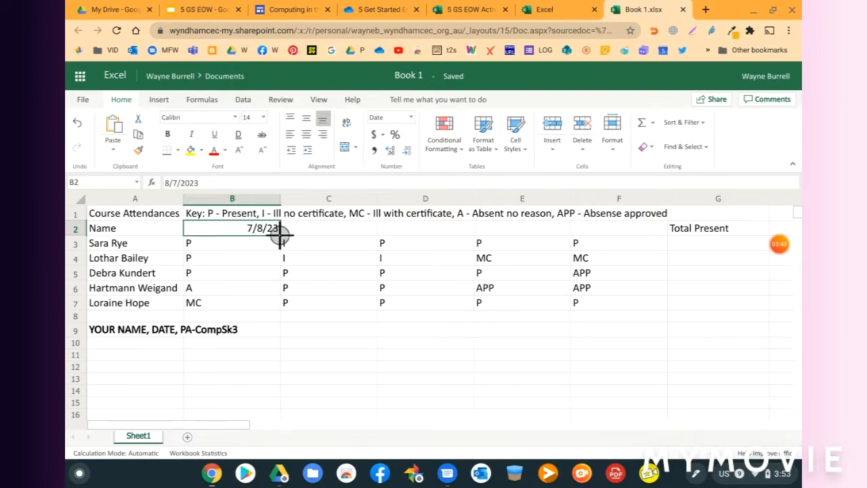
{"action": "left_click_drag", "start_coordinate": [279, 234], "coordinate": [584, 229]}
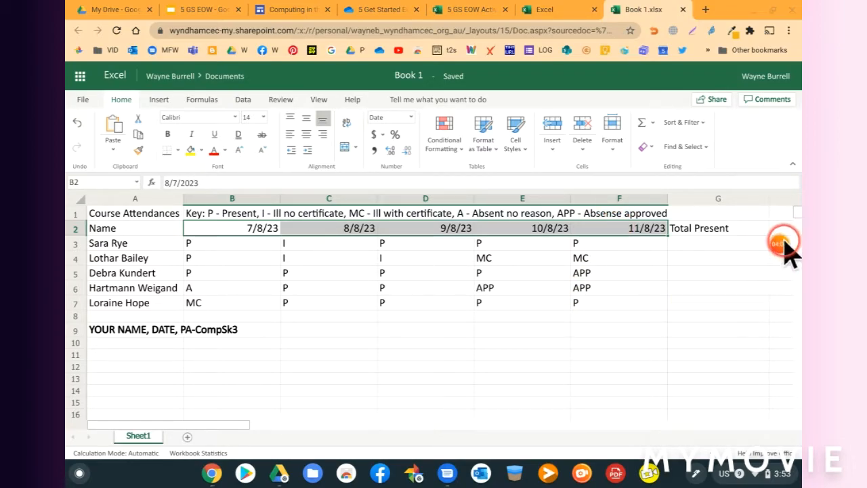
{"action": "key", "text": "ctrl+End"}
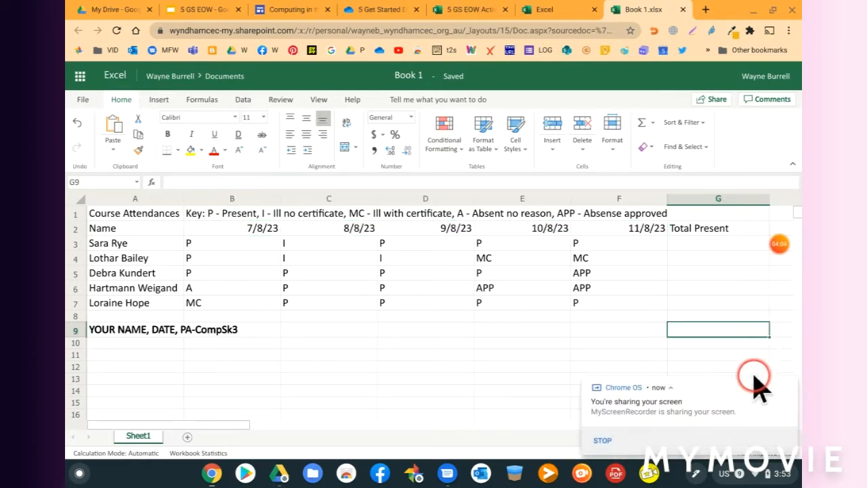
{"action": "left_click", "coordinate": [790, 387]}
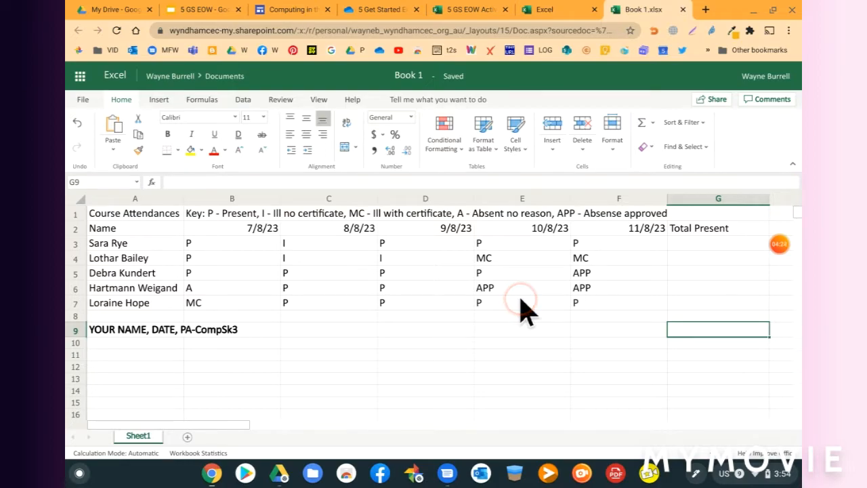
Step: Insert the COUNTIF function from the commonly used functions into cell G3 under Total Present
{"action": "left_click", "coordinate": [685, 247]}
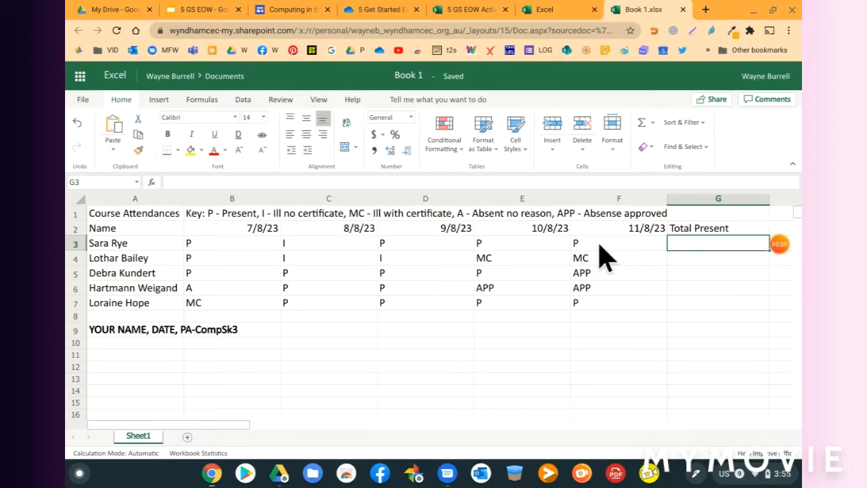
{"action": "left_click", "coordinate": [674, 244]}
{"action": "left_click", "coordinate": [702, 245]}
{"action": "left_click", "coordinate": [123, 99]}
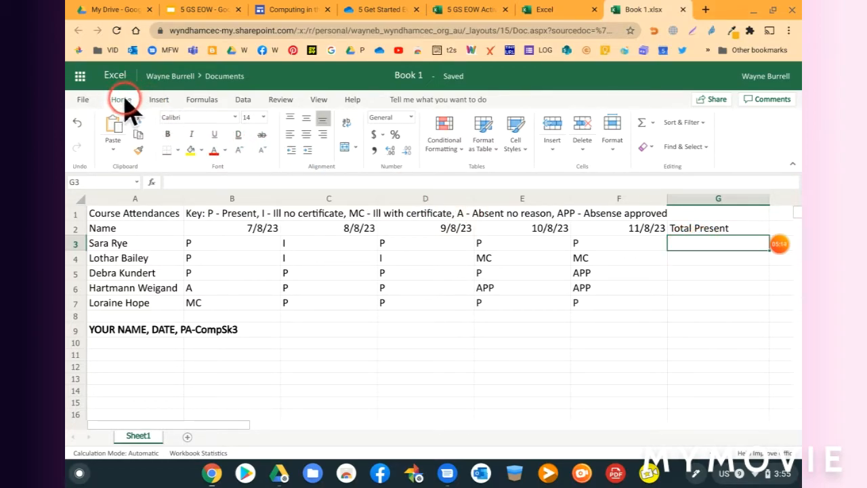
{"action": "left_click", "coordinate": [642, 122]}
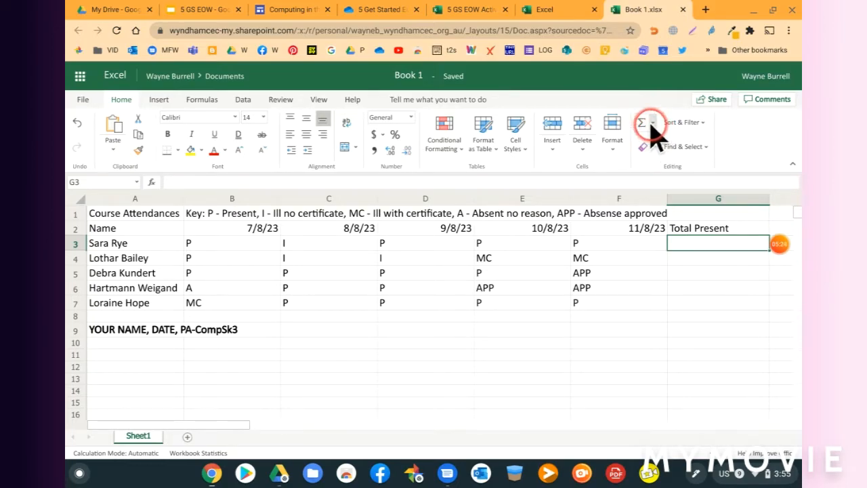
{"action": "left_click", "coordinate": [651, 123]}
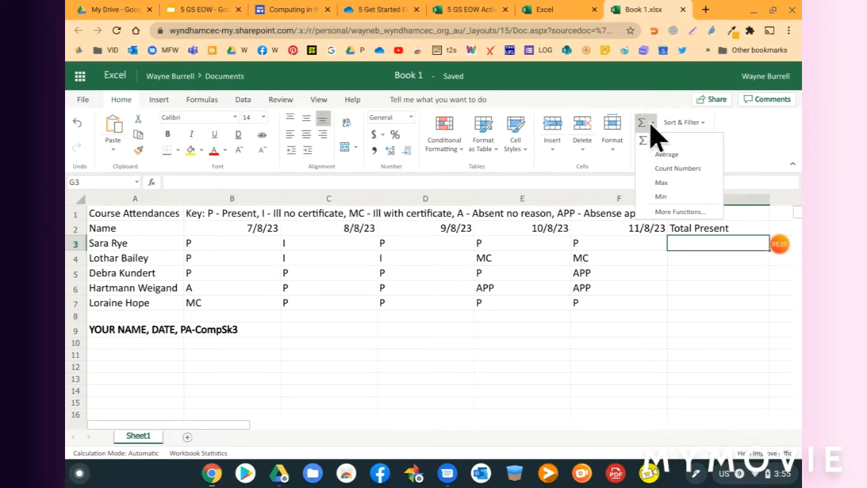
{"action": "left_click", "coordinate": [681, 212]}
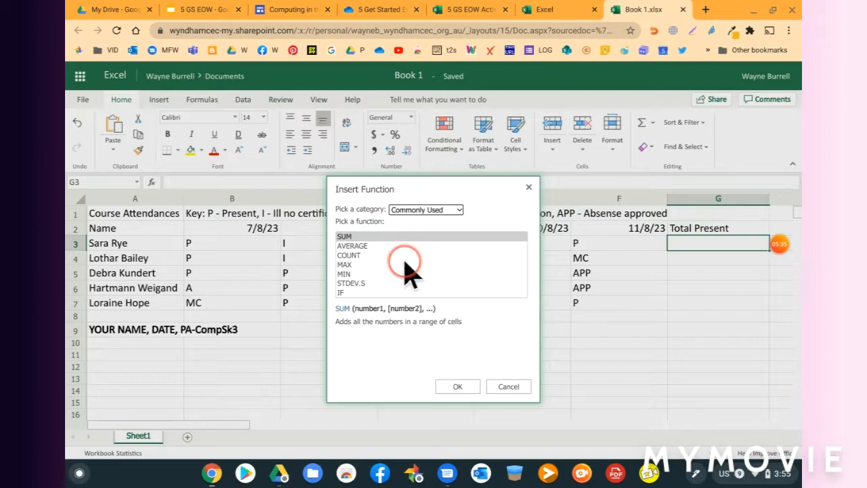
{"action": "scroll", "coordinate": [405, 265], "scroll_direction": "down", "scroll_amount": 3}
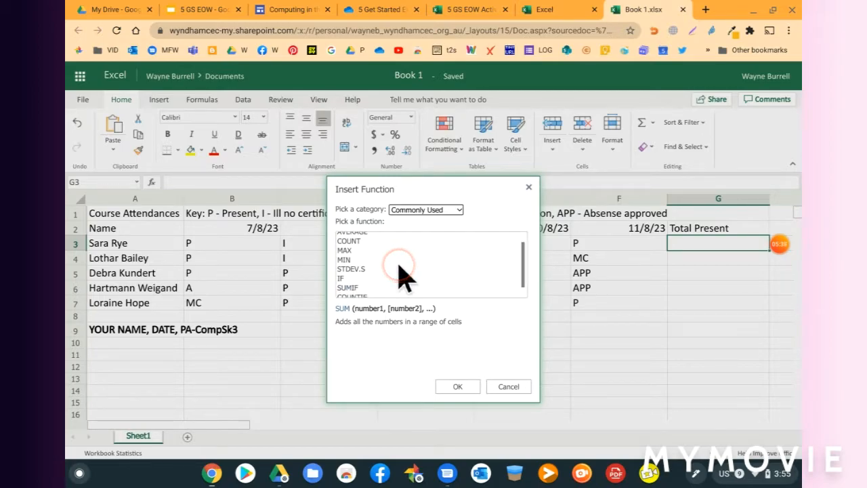
{"action": "scroll", "coordinate": [405, 278], "scroll_direction": "down", "scroll_amount": 1}
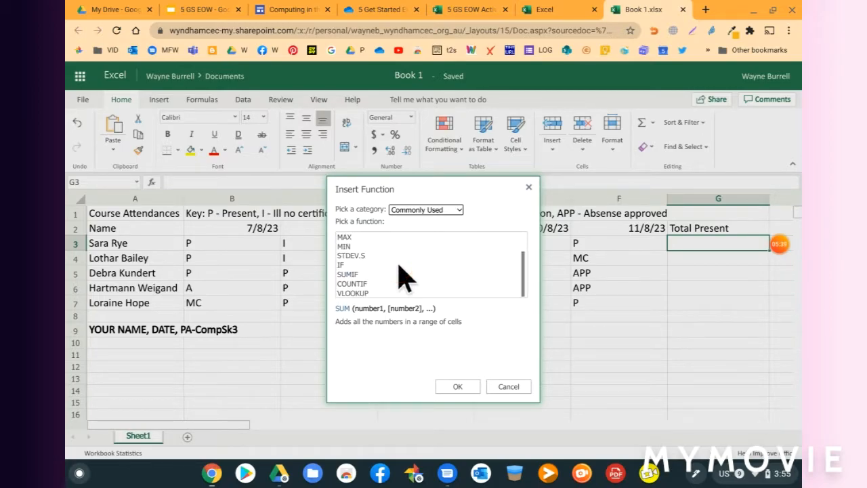
{"action": "left_click", "coordinate": [352, 283]}
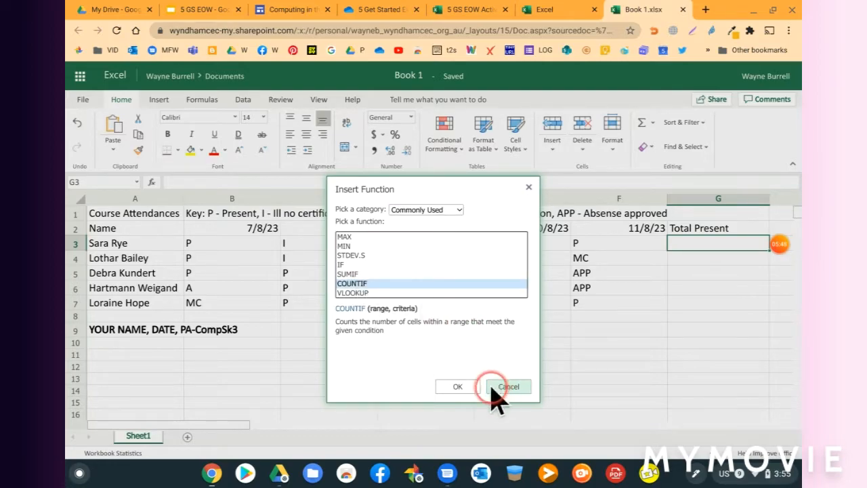
{"action": "left_click", "coordinate": [456, 388]}
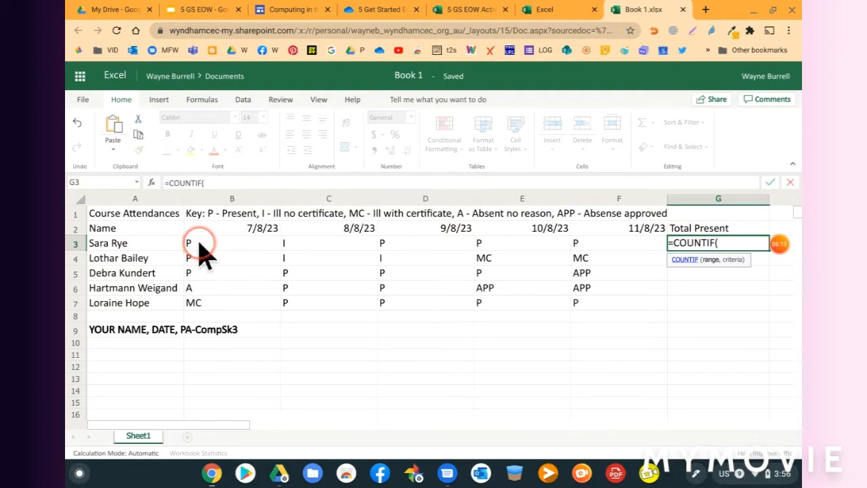
Step: Complete the G3 formula with range B3:F3 and criterion "P", giving =COUNTIF(B3:F3, "P")
{"action": "left_click_drag", "start_coordinate": [200, 245], "coordinate": [583, 246]}
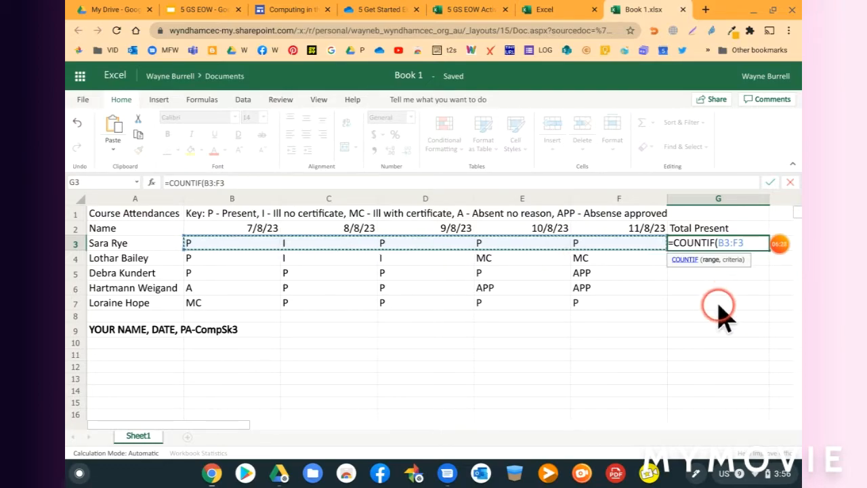
{"action": "type", "text": ", \"P"}
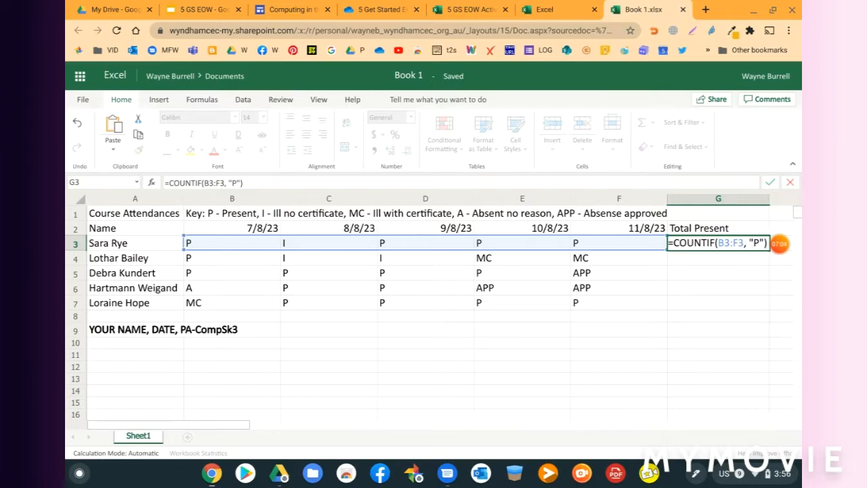
{"action": "key", "text": "Return"}
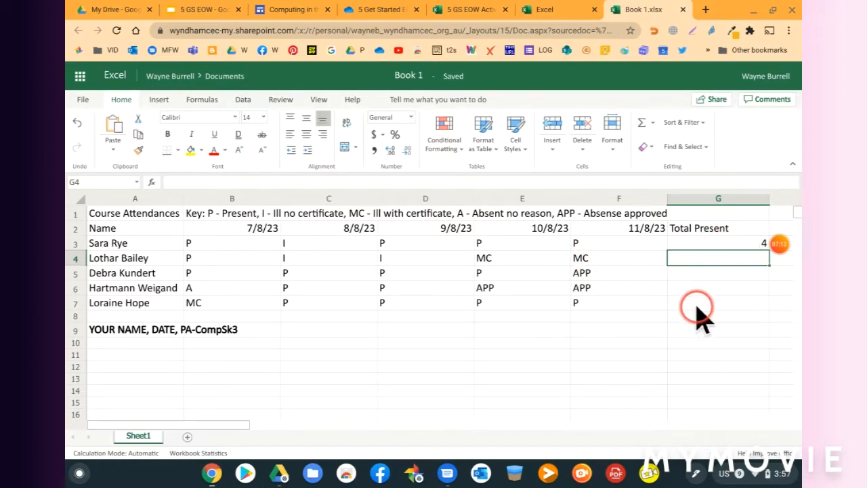
Step: Copy the COUNTIF formula from G3 down through G7 with autofill
{"action": "left_click", "coordinate": [735, 238]}
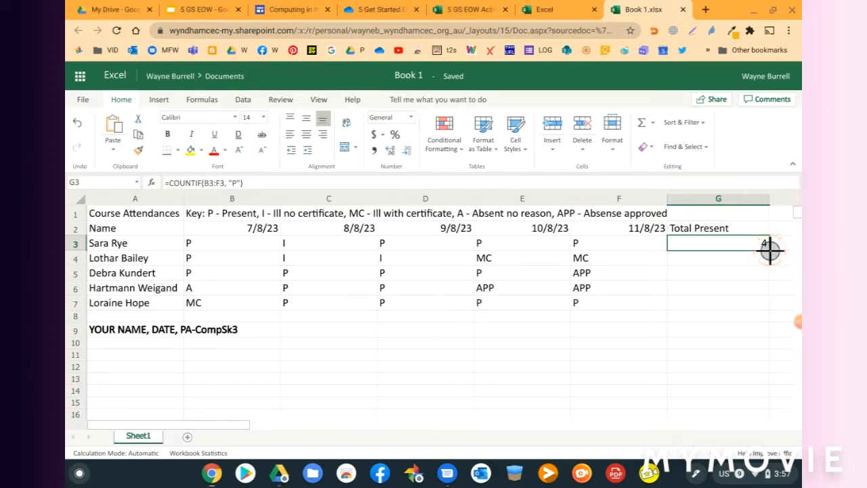
{"action": "left_click_drag", "start_coordinate": [769, 250], "coordinate": [770, 305]}
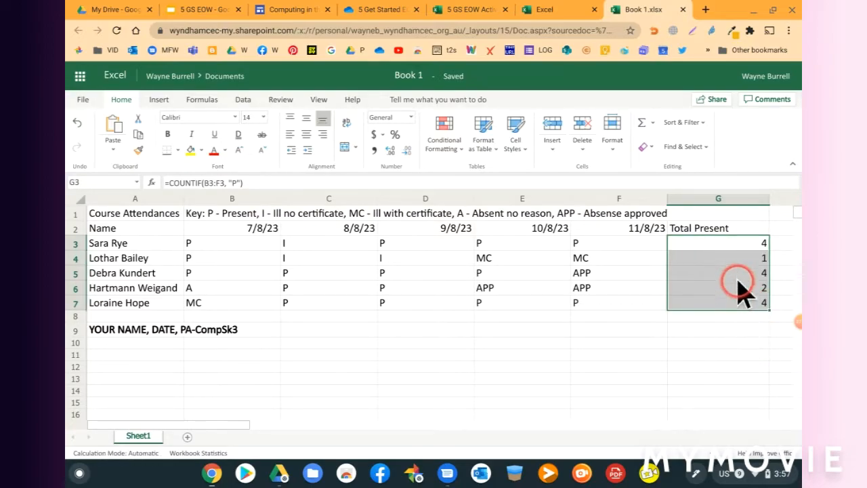
{"action": "left_click", "coordinate": [713, 331]}
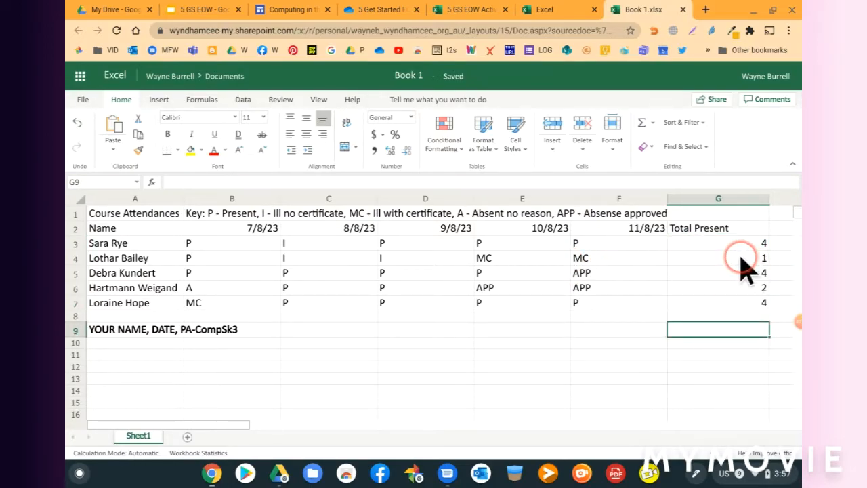
Step: Check the copied COUNTIF formulas in the Total Present cells below G3
{"action": "left_click", "coordinate": [741, 258]}
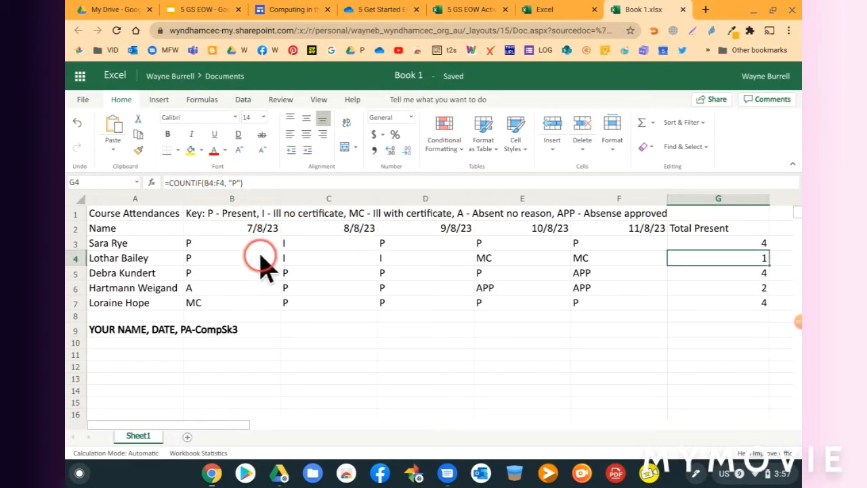
{"action": "left_click", "coordinate": [730, 275]}
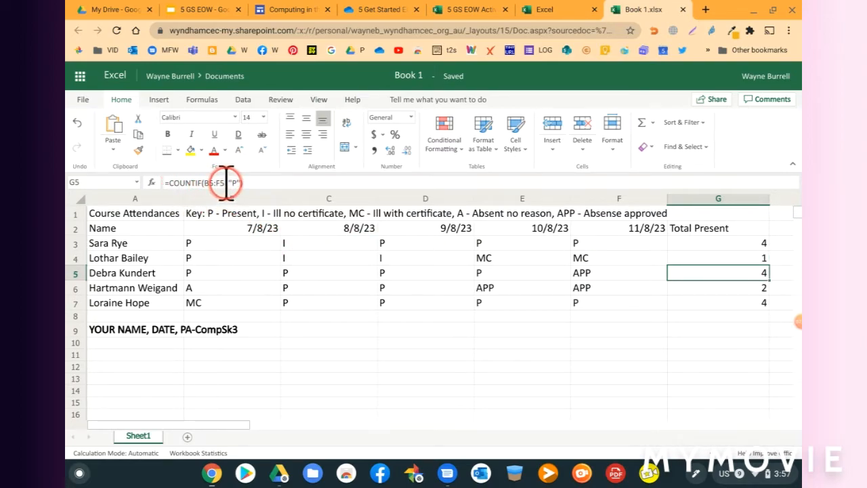
{"action": "left_click", "coordinate": [701, 301]}
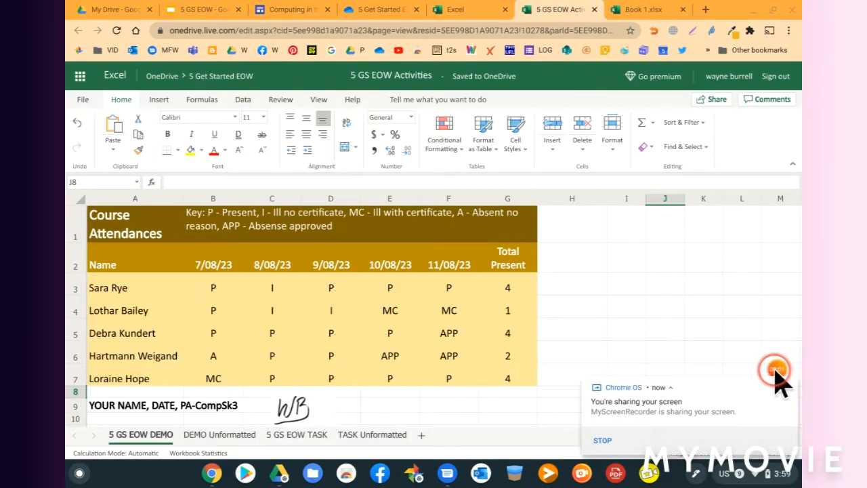
Step: Dismiss the screen-sharing notification over the formatted example and switch back to the Book 1 workbook
{"action": "mouse_move", "coordinate": [789, 388]}
{"action": "left_click", "coordinate": [789, 385]}
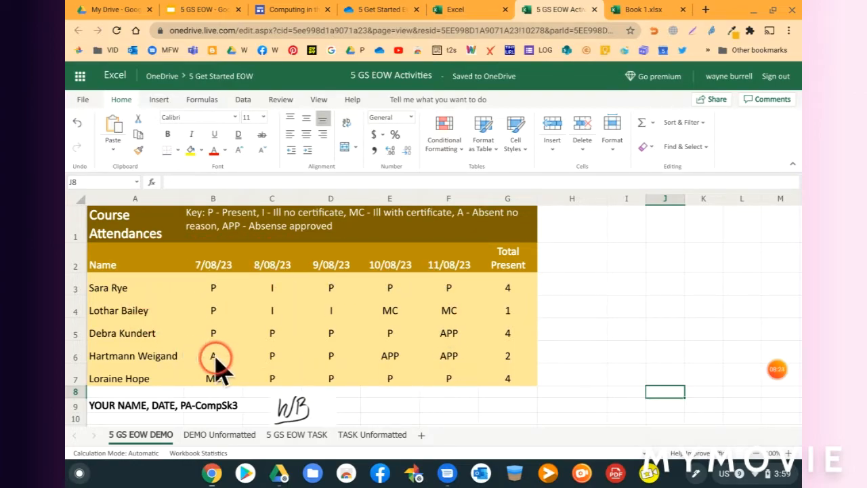
{"action": "left_click", "coordinate": [637, 12]}
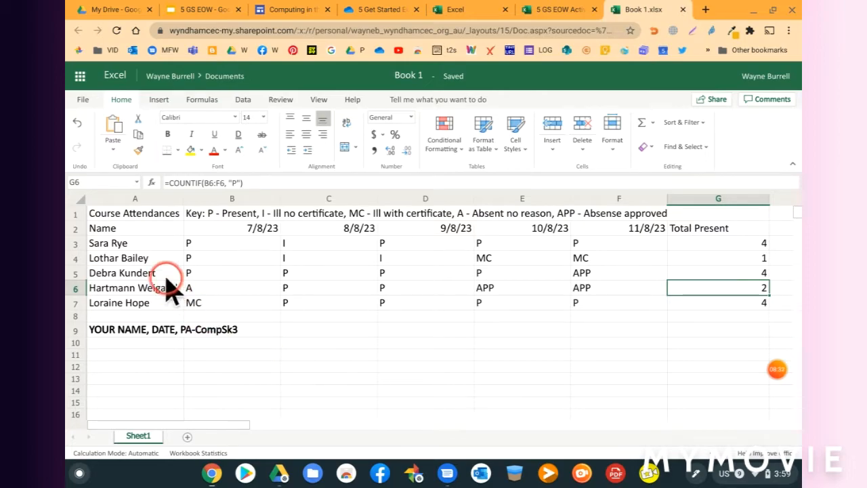
Step: Fill cells A1 to F1 with the darkest gold theme colour and make their text white
{"action": "left_click_drag", "start_coordinate": [107, 217], "coordinate": [652, 220]}
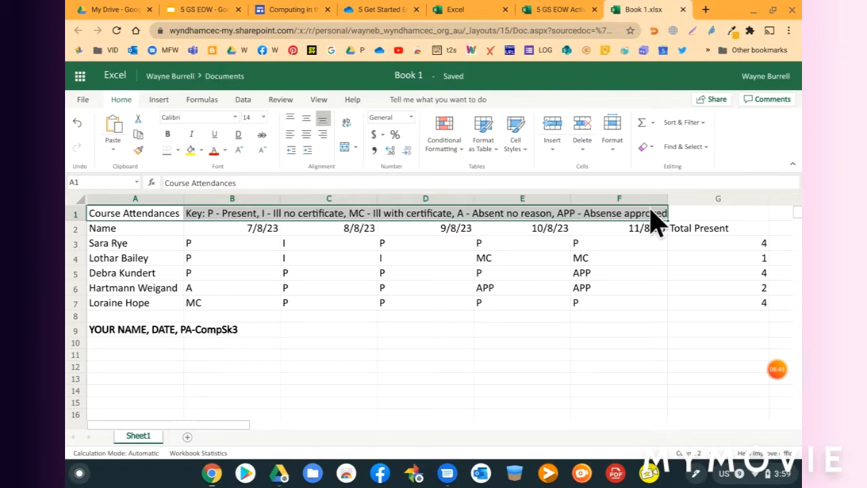
{"action": "left_click", "coordinate": [190, 150]}
{"action": "left_click", "coordinate": [202, 151]}
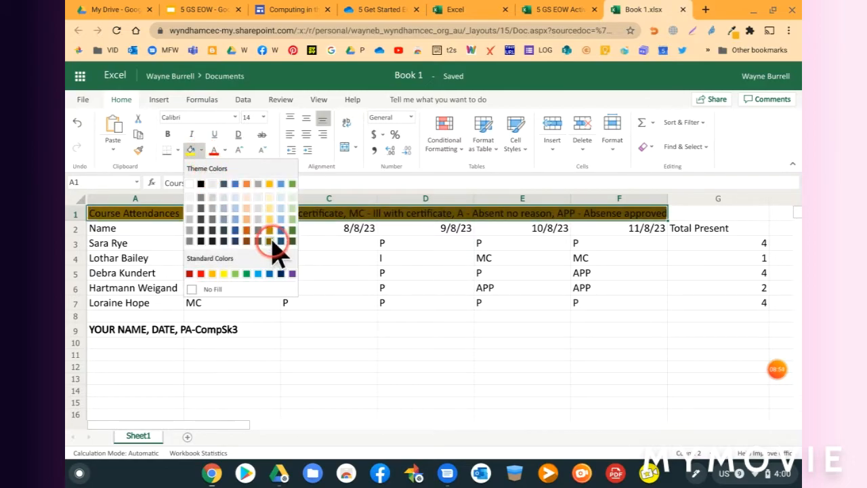
{"action": "left_click", "coordinate": [270, 242]}
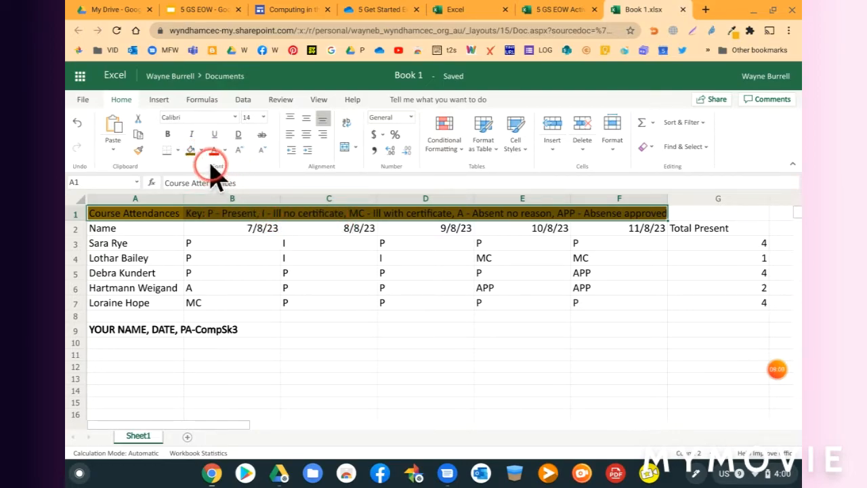
{"action": "left_click", "coordinate": [225, 150]}
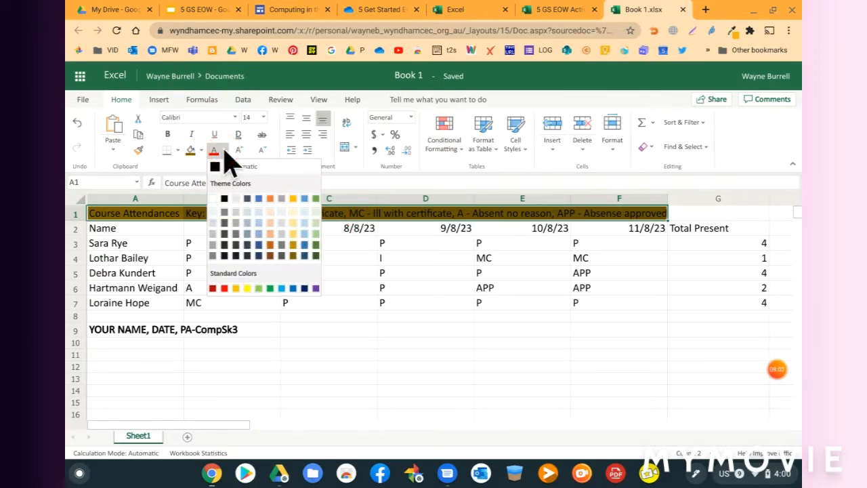
{"action": "left_click", "coordinate": [214, 199]}
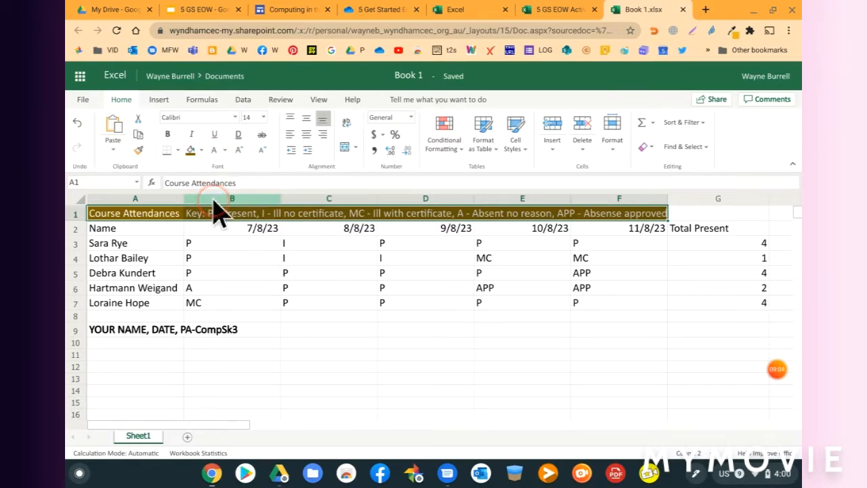
{"action": "left_click", "coordinate": [237, 266]}
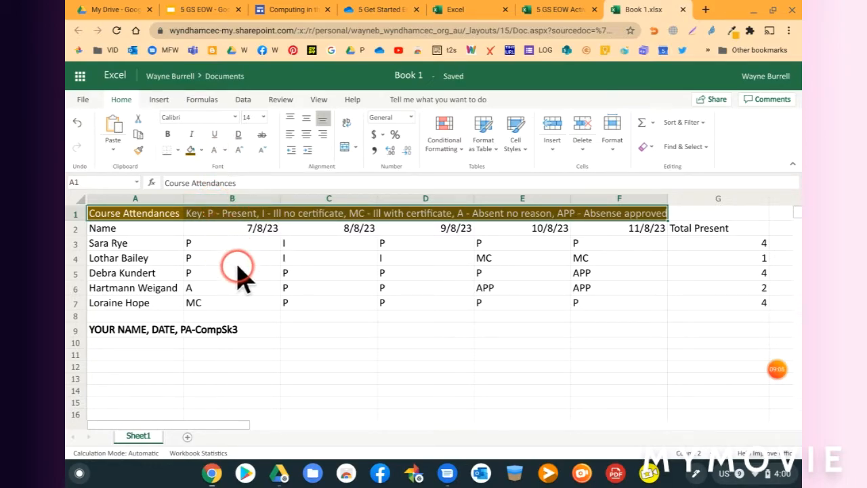
{"action": "left_click", "coordinate": [237, 266]}
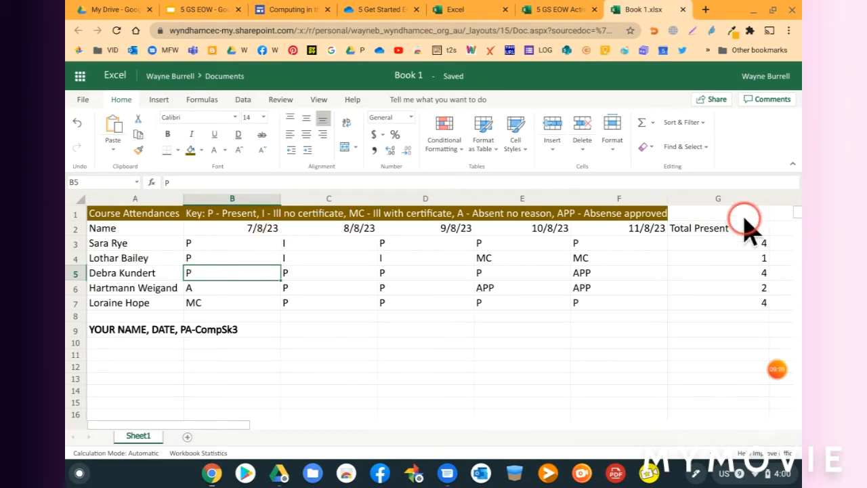
Step: Extend the dark gold title fill to cell G1
{"action": "left_click", "coordinate": [712, 212]}
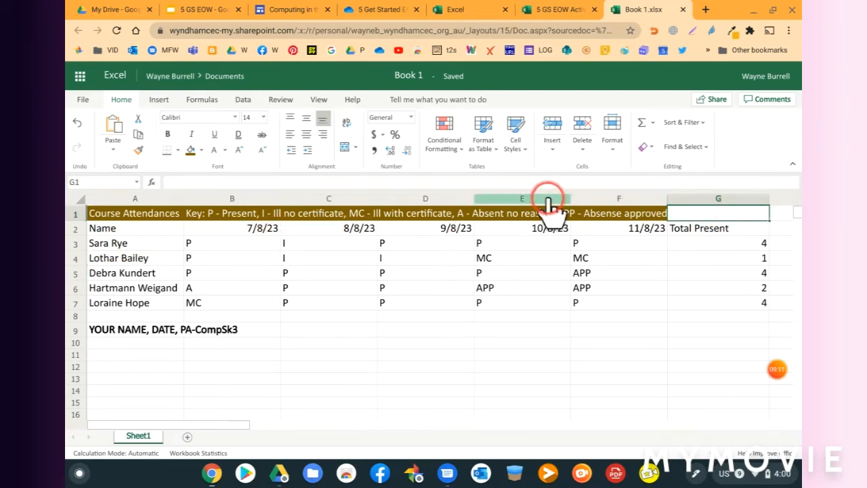
{"action": "left_click", "coordinate": [192, 153]}
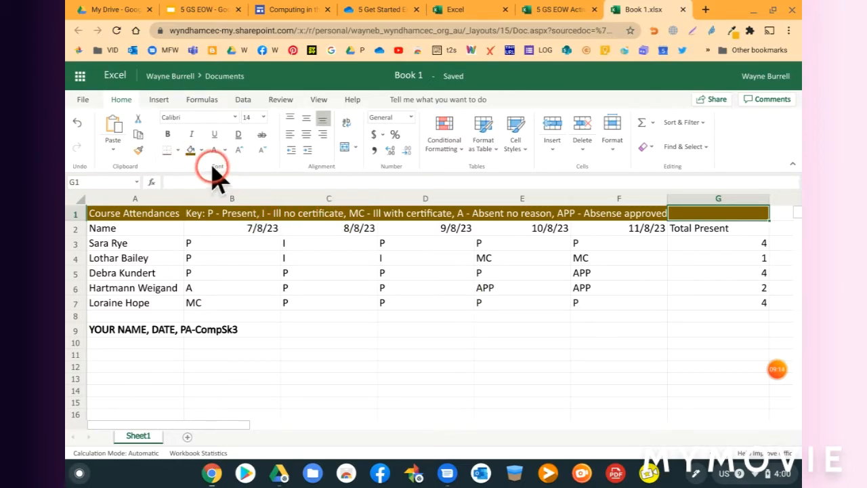
{"action": "left_click", "coordinate": [403, 263]}
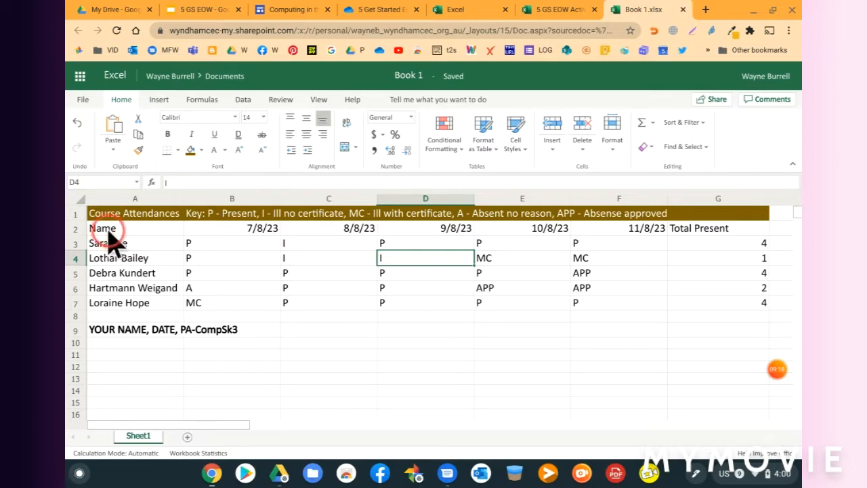
Step: Fill the heading row A2 to G2 with the second-darkest gold theme shade
{"action": "left_click_drag", "start_coordinate": [103, 230], "coordinate": [691, 231]}
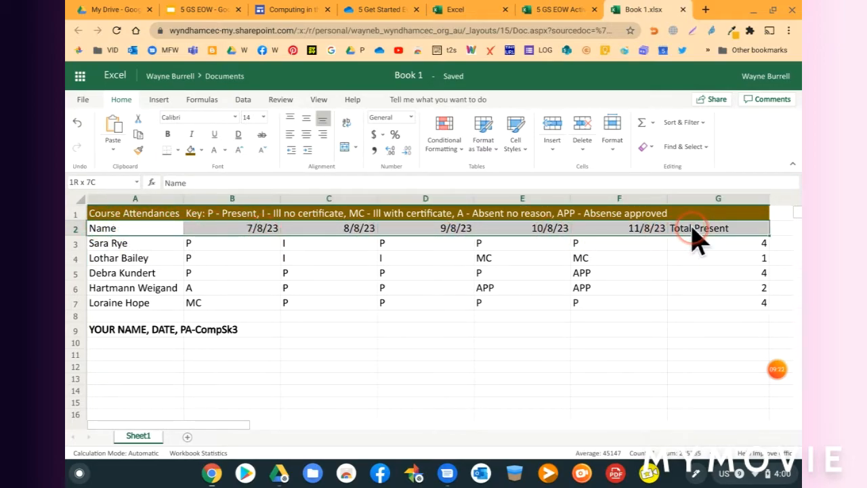
{"action": "left_click", "coordinate": [203, 150]}
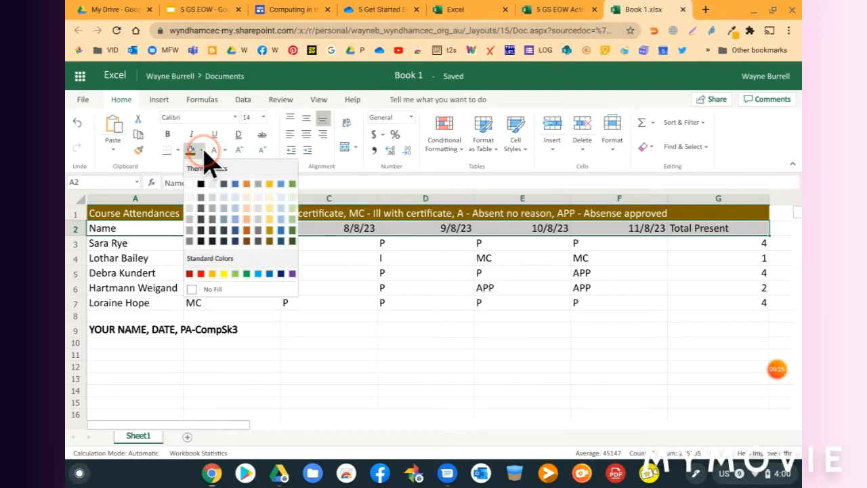
{"action": "left_click", "coordinate": [274, 231]}
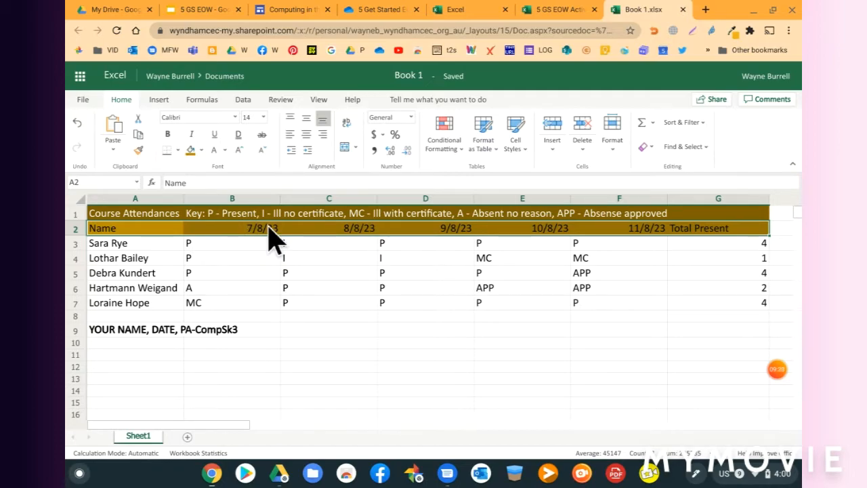
Step: Make the heading text in A2 to G2 white and bold
{"action": "left_click", "coordinate": [215, 150]}
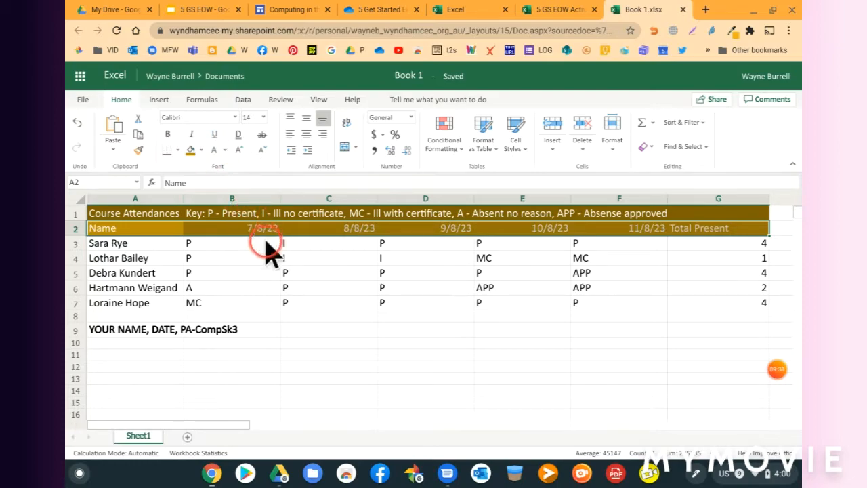
{"action": "left_click", "coordinate": [169, 135]}
Step: Make the Course Attendances title in row 1 bold
{"action": "left_click_drag", "start_coordinate": [142, 217], "coordinate": [682, 223]}
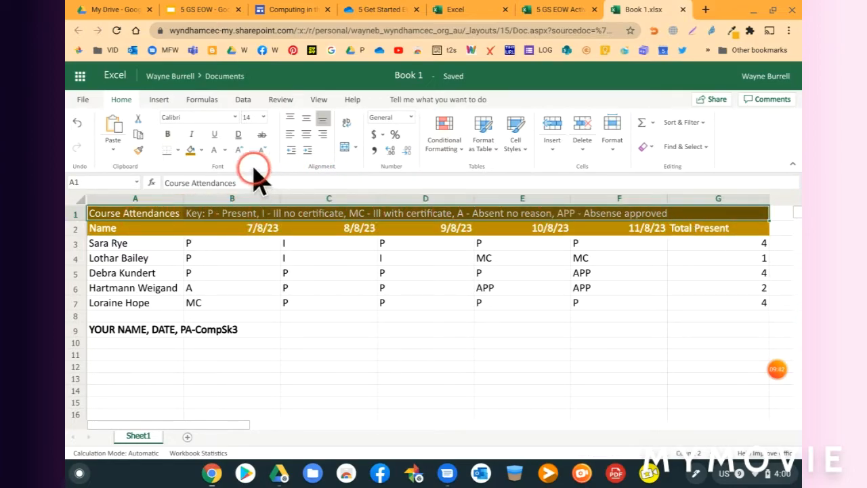
{"action": "left_click", "coordinate": [167, 134]}
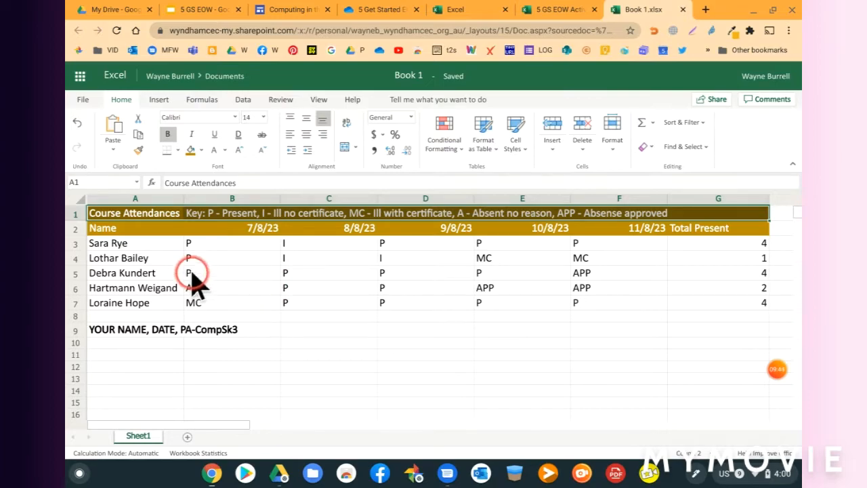
Step: Fill the attendance data in A3 to G7 with the second-lightest gold theme shade
{"action": "left_click_drag", "start_coordinate": [110, 248], "coordinate": [711, 308]}
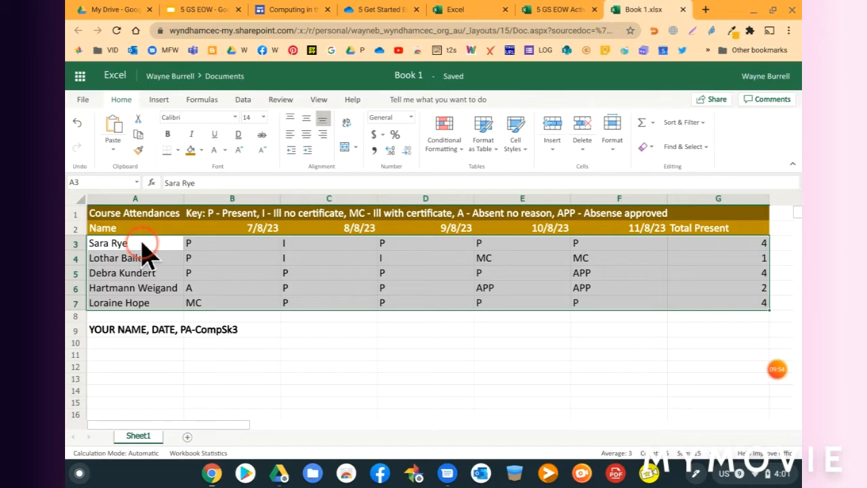
{"action": "left_click", "coordinate": [202, 150]}
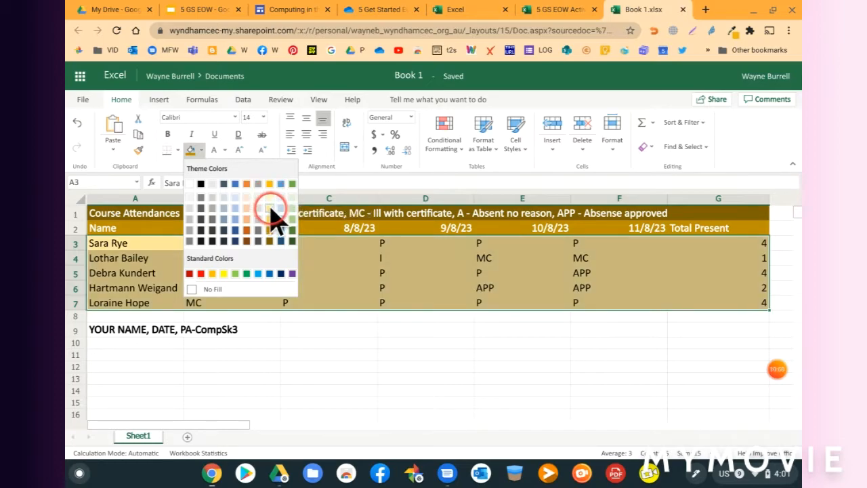
{"action": "left_click", "coordinate": [273, 215]}
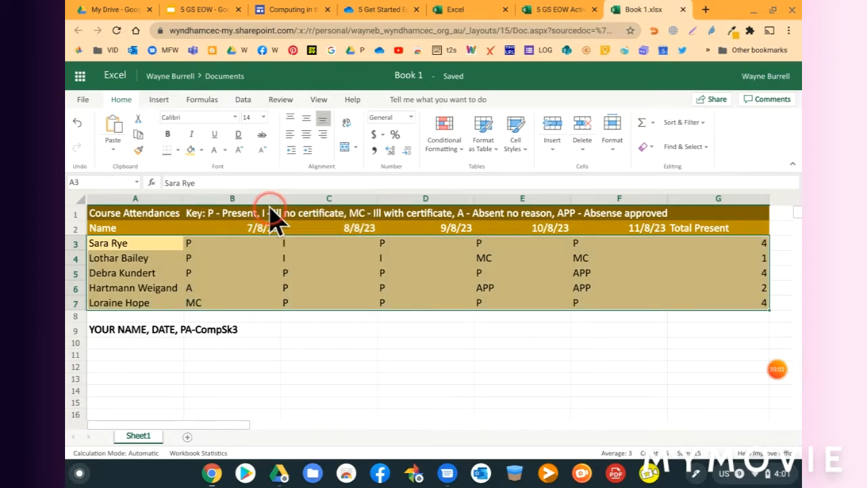
{"action": "left_click", "coordinate": [306, 357]}
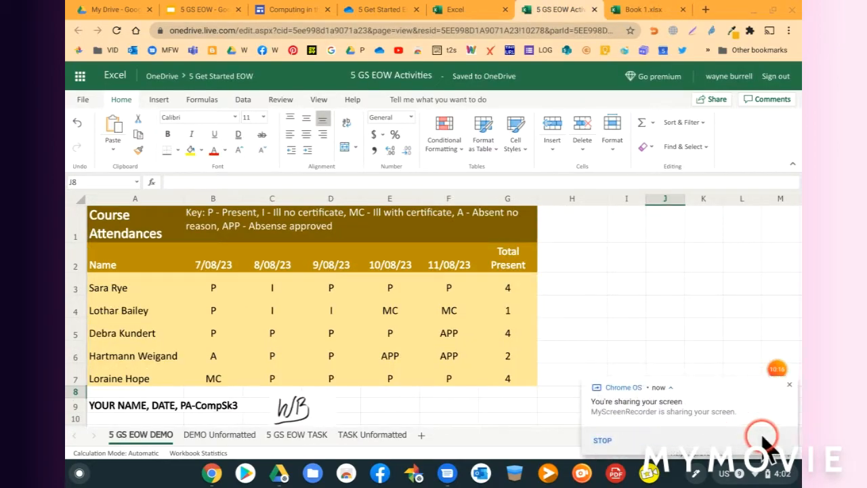
Step: Check the title and key in the example workbook's 5 GS EOW DEMO sheet, and wrap the text in A1 to G2 of Book 1
{"action": "left_click", "coordinate": [790, 386]}
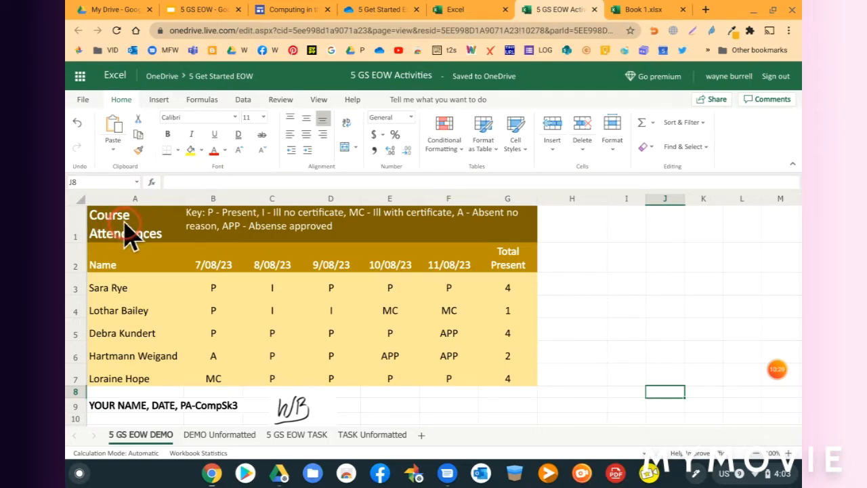
{"action": "left_click", "coordinate": [271, 238]}
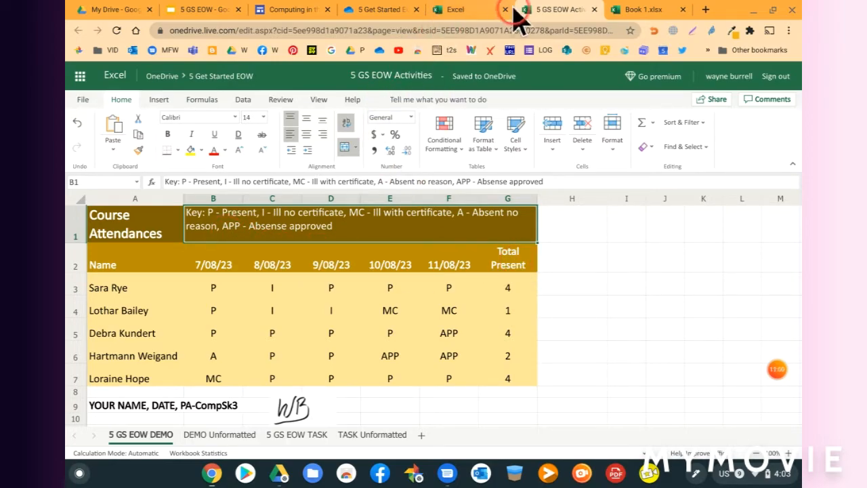
{"action": "left_click", "coordinate": [644, 9]}
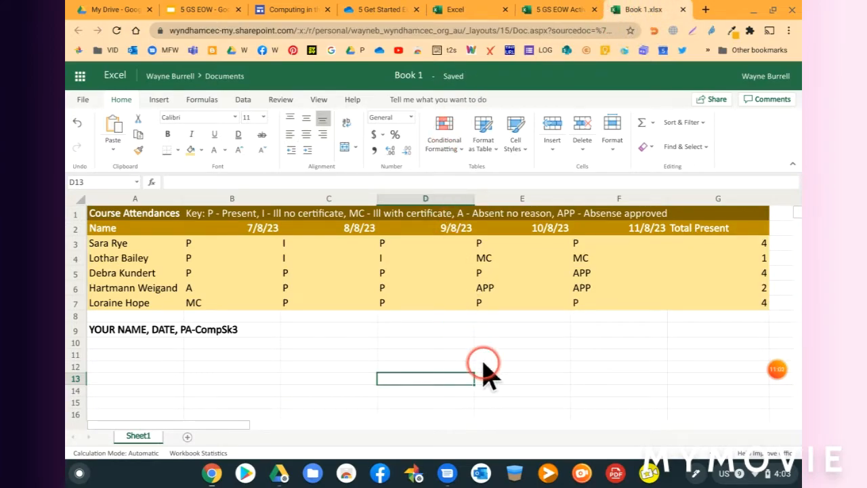
{"action": "left_click", "coordinate": [95, 215]}
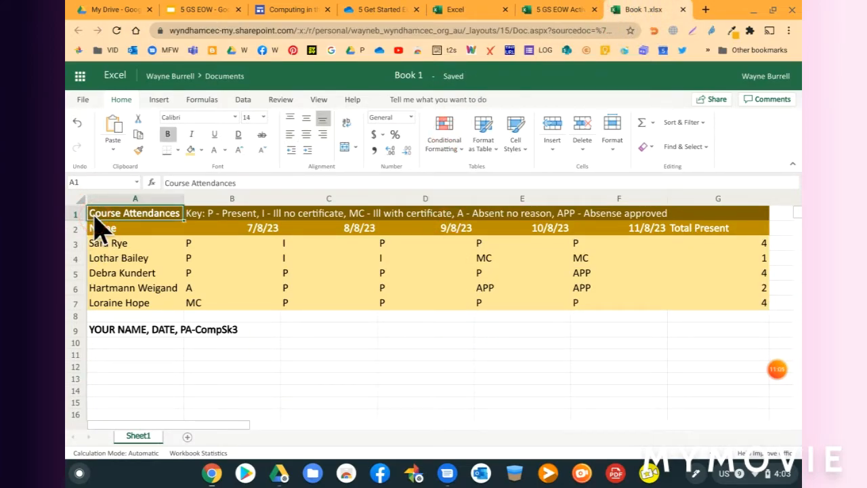
{"action": "left_click_drag", "start_coordinate": [130, 216], "coordinate": [743, 228]}
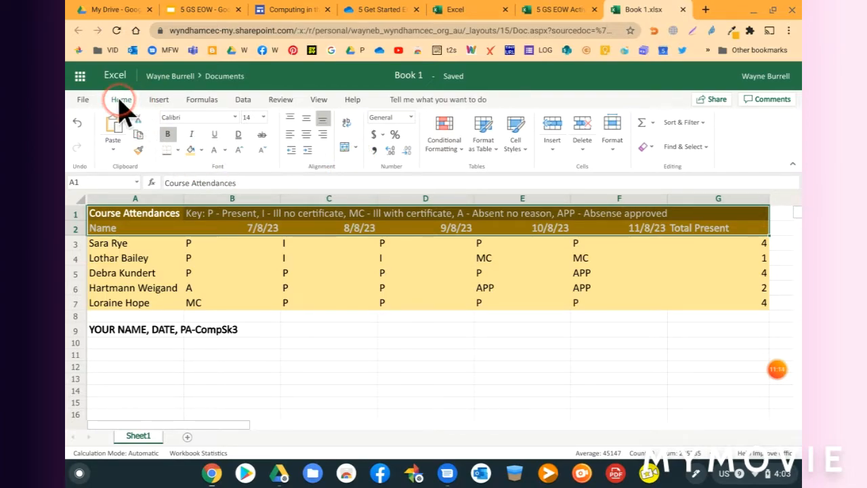
{"action": "left_click", "coordinate": [346, 125]}
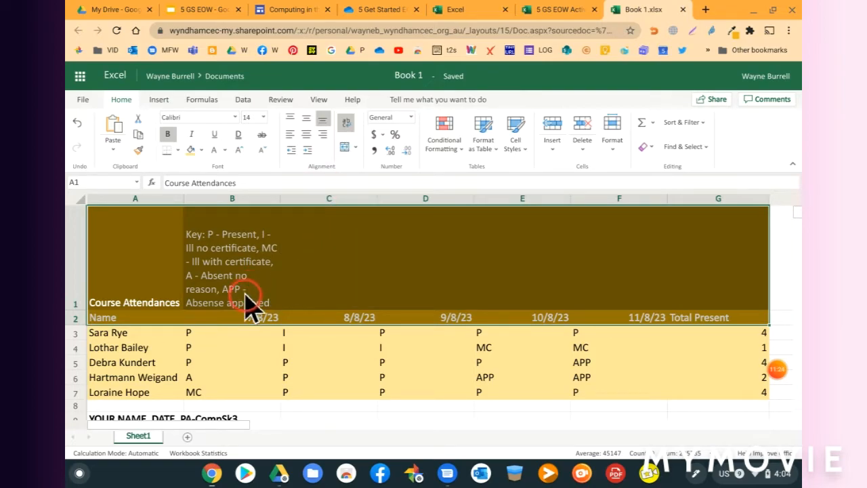
Step: Merge cells B1 to G1 and left-align the key text in the merged cell
{"action": "left_click", "coordinate": [280, 277]}
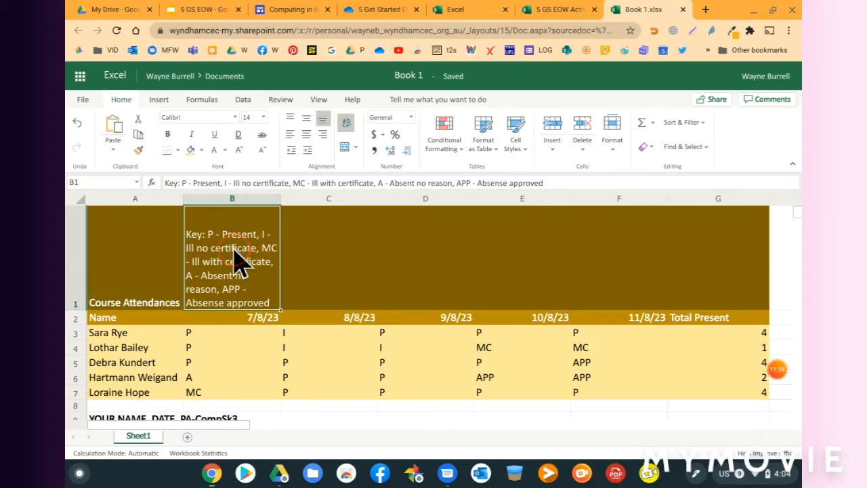
{"action": "left_click_drag", "start_coordinate": [240, 261], "coordinate": [691, 270]}
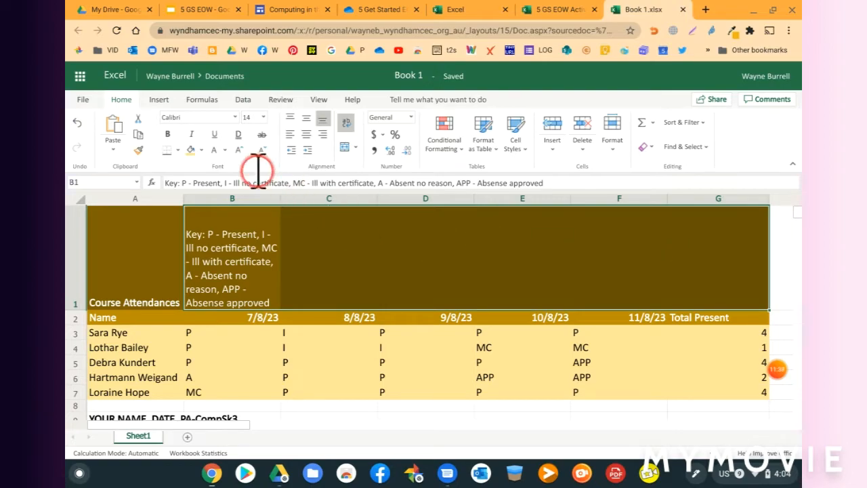
{"action": "left_click", "coordinate": [344, 150]}
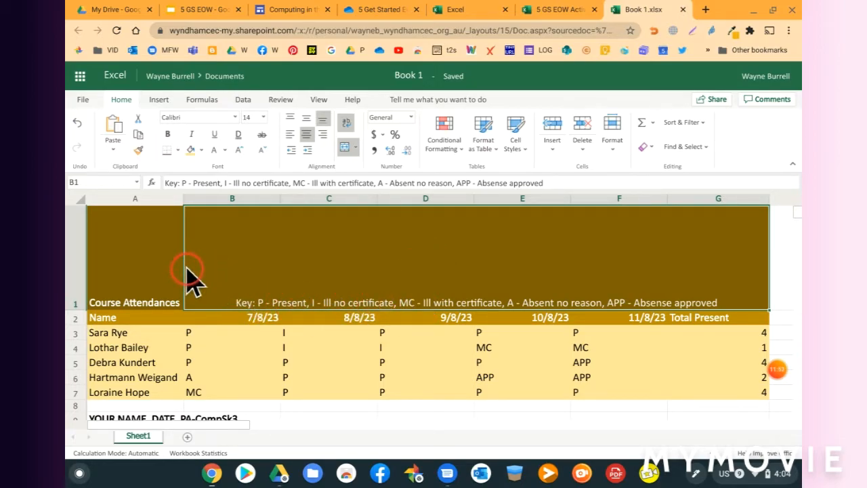
{"action": "left_click", "coordinate": [289, 136]}
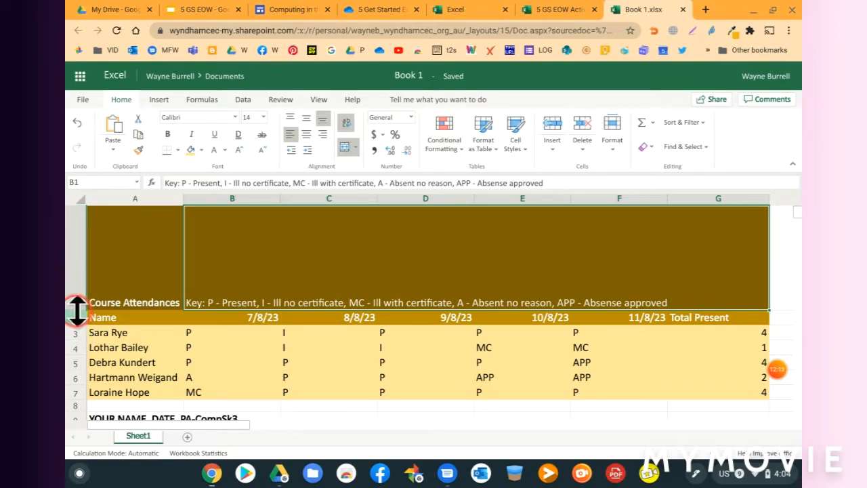
Step: Reduce row 1 to about two text lines high and narrow column A so the title wraps onto two lines
{"action": "left_click_drag", "start_coordinate": [77, 310], "coordinate": [79, 238]}
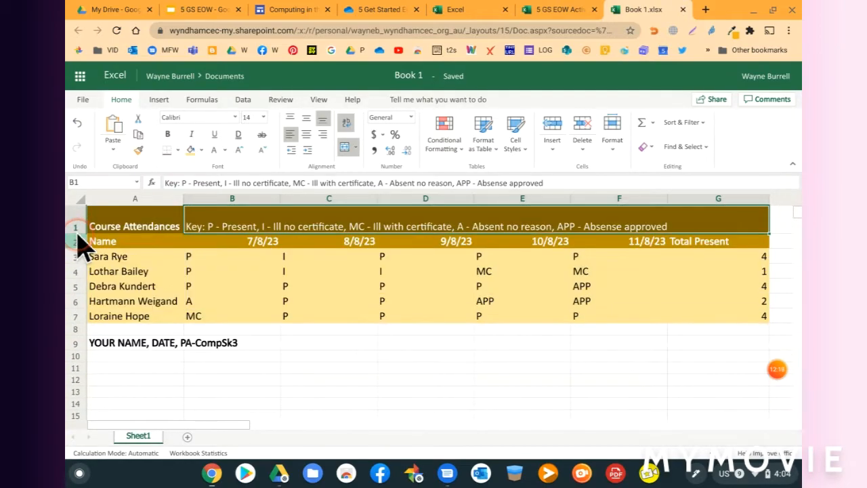
{"action": "left_click", "coordinate": [327, 356]}
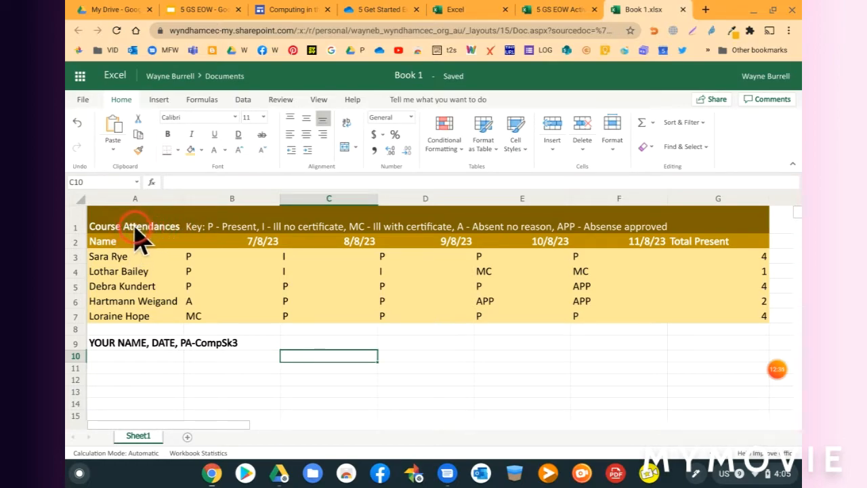
{"action": "left_click_drag", "start_coordinate": [182, 200], "coordinate": [170, 205]}
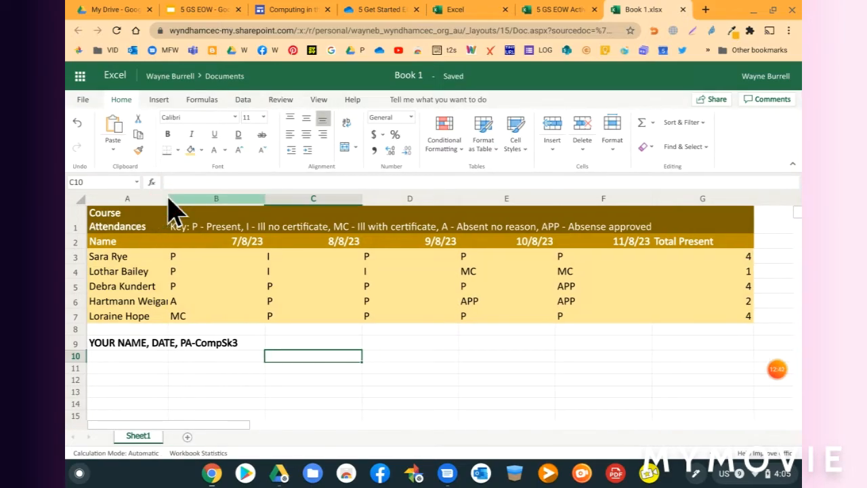
Step: Enlarge the Course Attendances title in A1 to 18 point and heighten row 1 to fit both lines
{"action": "left_click", "coordinate": [146, 226]}
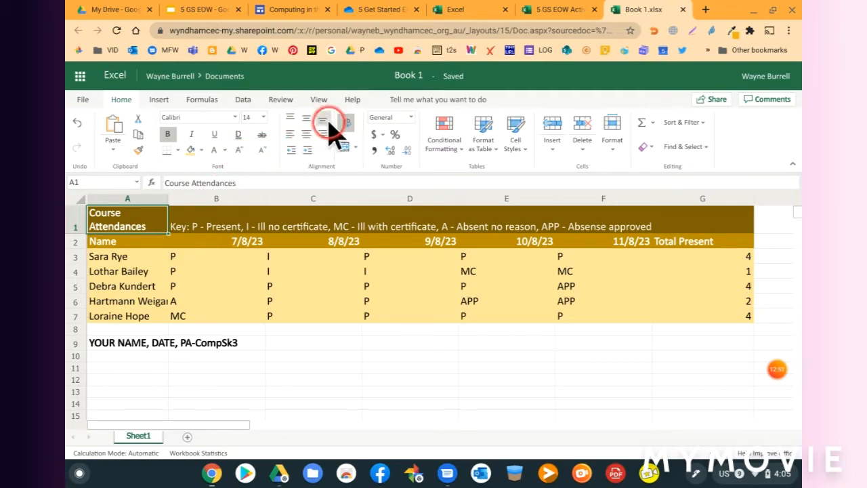
{"action": "left_click", "coordinate": [239, 150]}
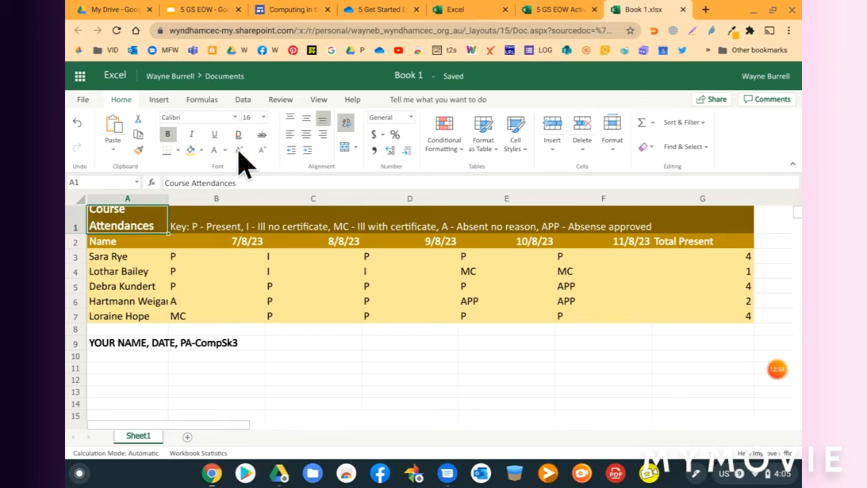
{"action": "left_click", "coordinate": [239, 151]}
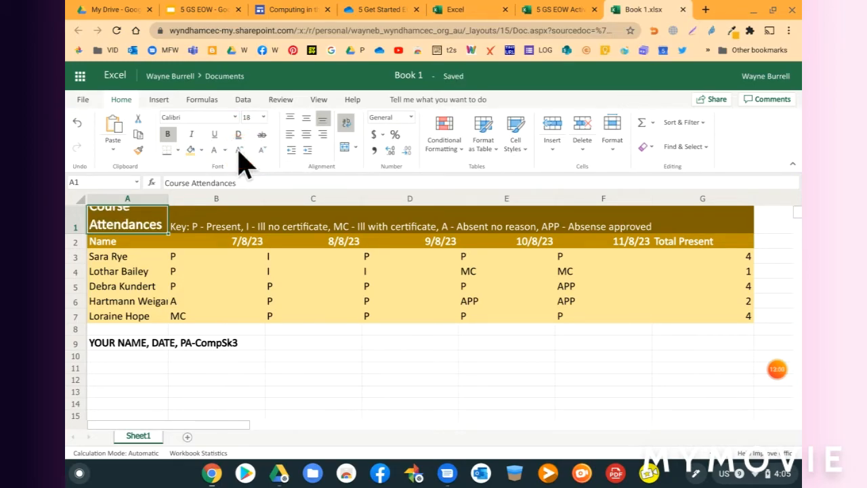
{"action": "mouse_move", "coordinate": [83, 234]}
{"action": "left_mouse_down"}
{"action": "mouse_move", "coordinate": [86, 252]}
{"action": "mouse_move", "coordinate": [84, 245]}
{"action": "left_mouse_up"}
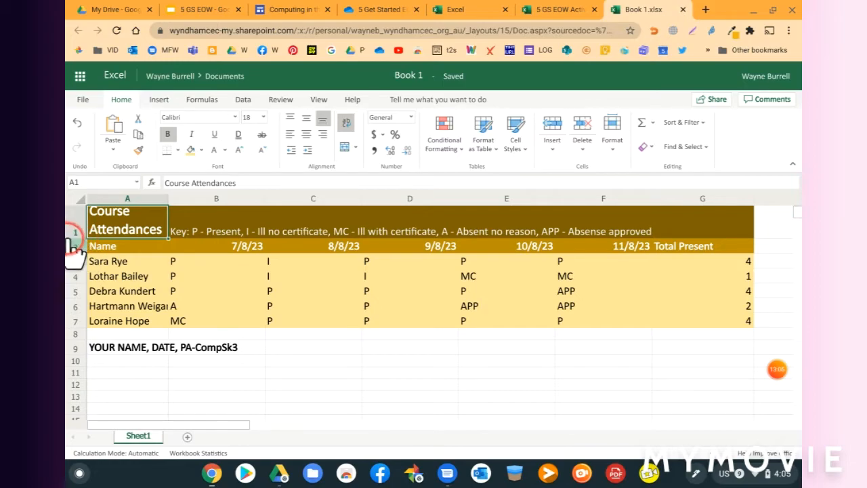
{"action": "left_click_drag", "start_coordinate": [74, 239], "coordinate": [74, 246]}
Step: Compare the key cell with the example workbook and top-align the key text in Book 1's merged B1 to G1
{"action": "left_click", "coordinate": [212, 232]}
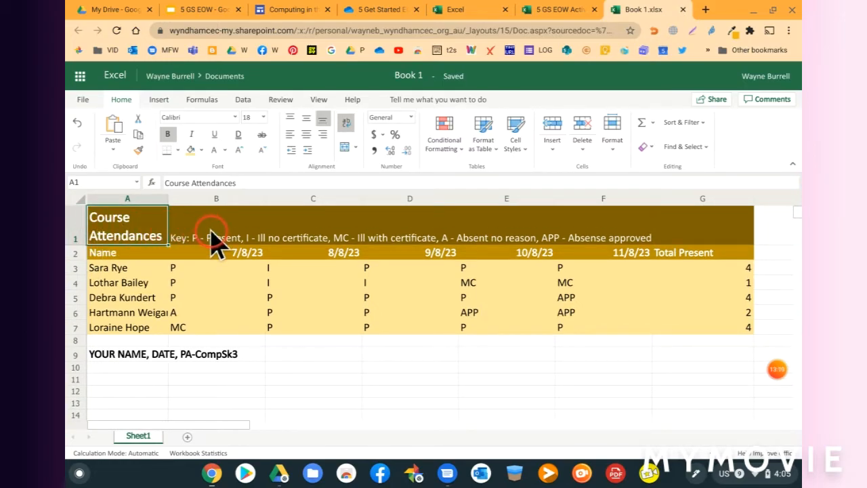
{"action": "left_click", "coordinate": [142, 237]}
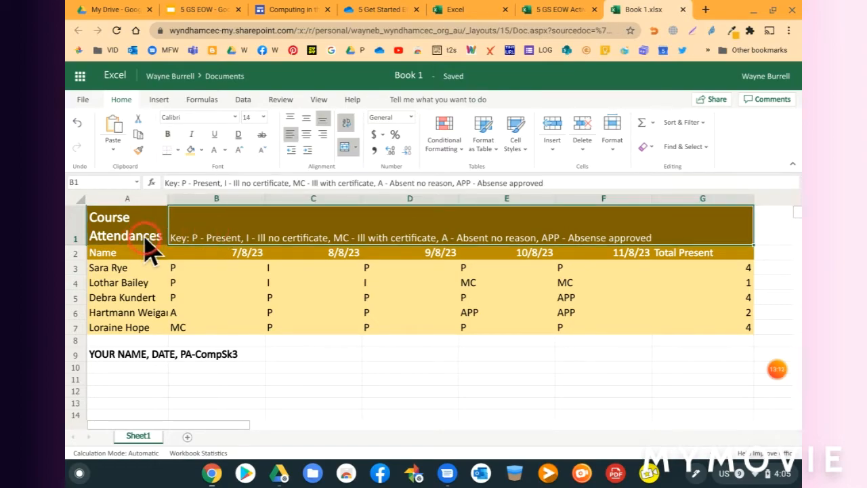
{"action": "left_click", "coordinate": [545, 13]}
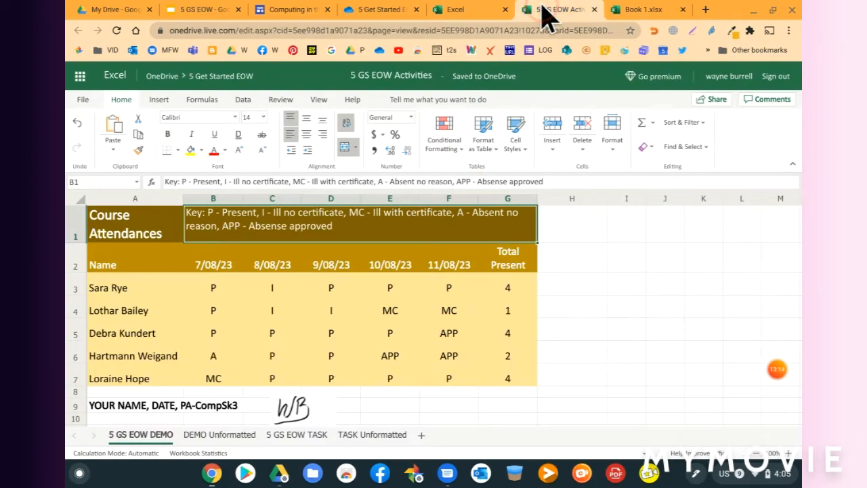
{"action": "left_click", "coordinate": [281, 228]}
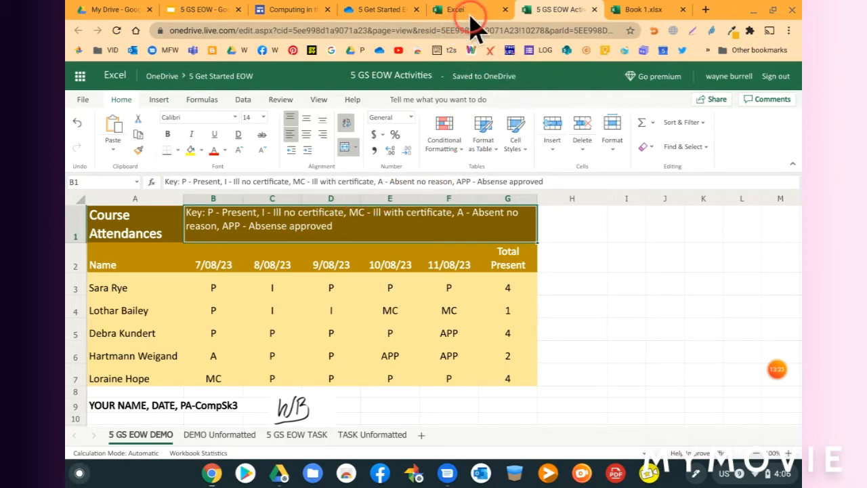
{"action": "left_click", "coordinate": [626, 11]}
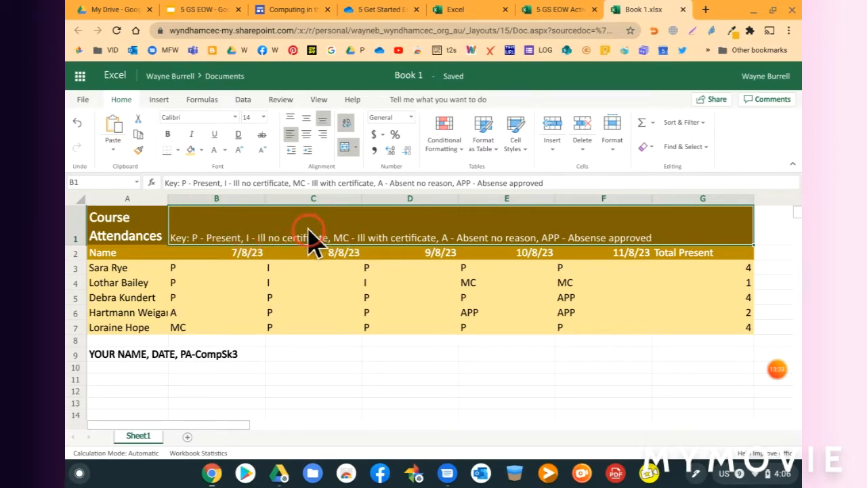
{"action": "left_click", "coordinate": [291, 119]}
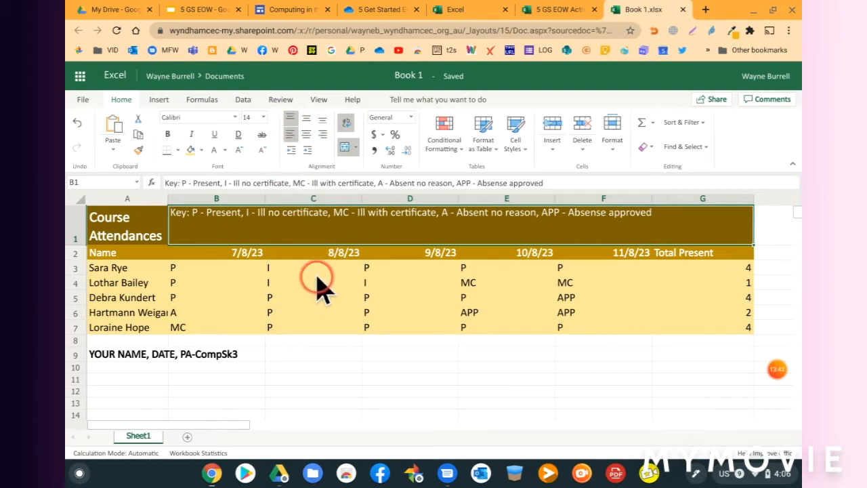
{"action": "left_click", "coordinate": [327, 390]}
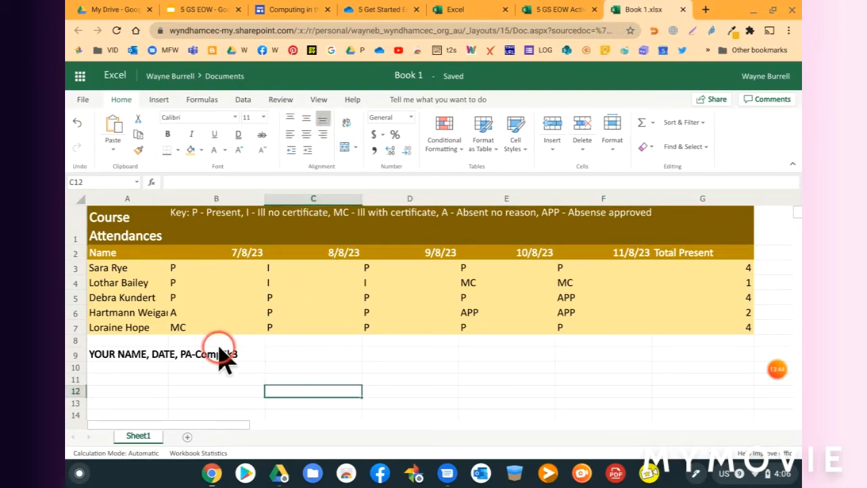
Step: Compare the column widths with the example workbook and narrow all of Book 1's columns together to one equal width
{"action": "left_click", "coordinate": [683, 255]}
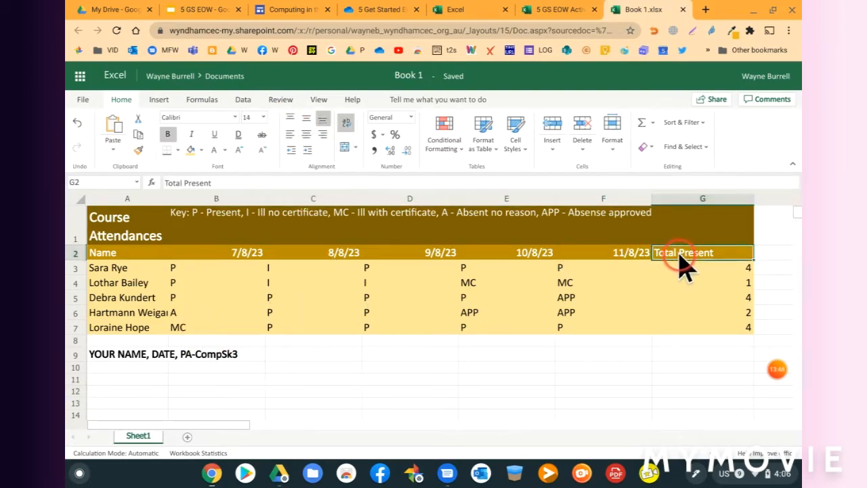
{"action": "left_click", "coordinate": [548, 10]}
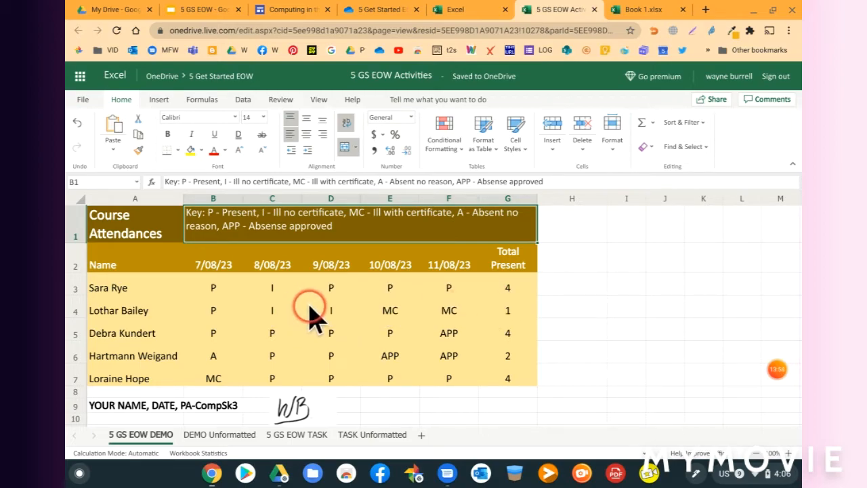
{"action": "left_click", "coordinate": [637, 12]}
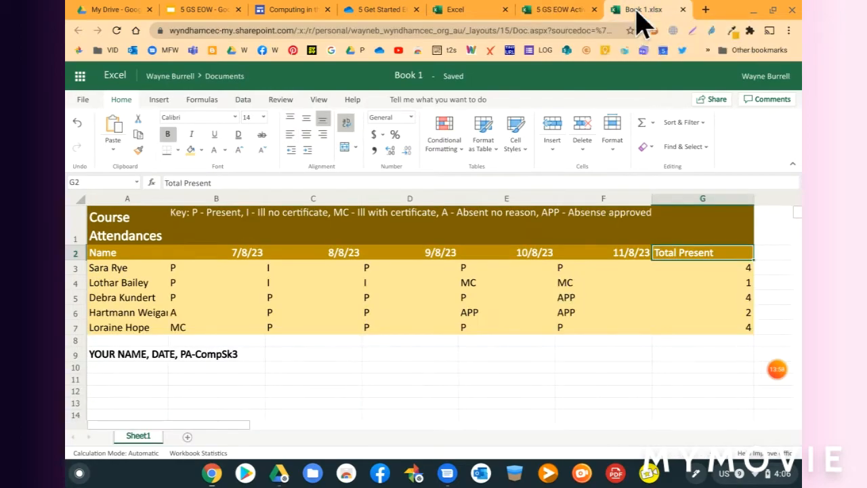
{"action": "left_click", "coordinate": [79, 200]}
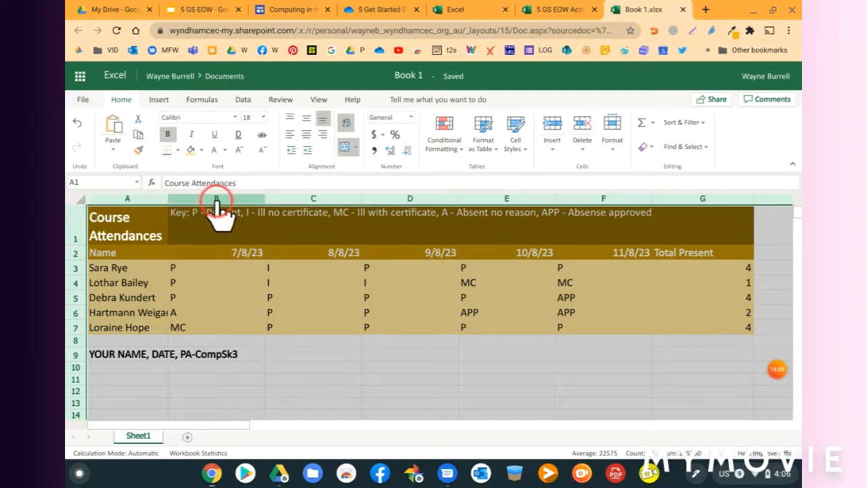
{"action": "left_click_drag", "start_coordinate": [262, 201], "coordinate": [234, 205]}
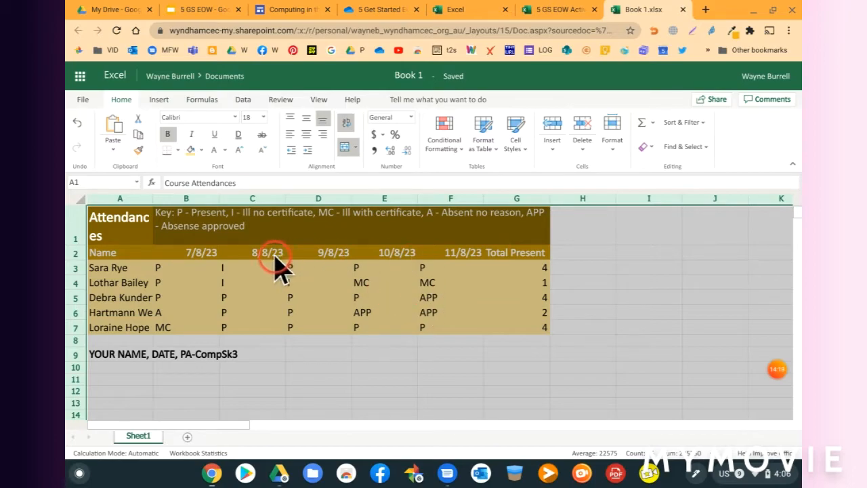
Step: Widen column A to fit the wrapped title, and narrow column G with row 2 auto-fitted so Total Present wraps onto two lines
{"action": "left_click", "coordinate": [318, 380]}
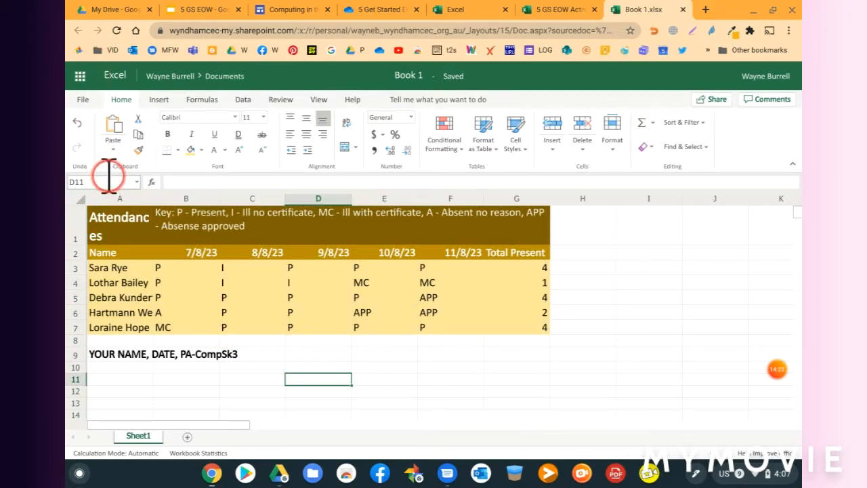
{"action": "left_click_drag", "start_coordinate": [152, 199], "coordinate": [167, 202]}
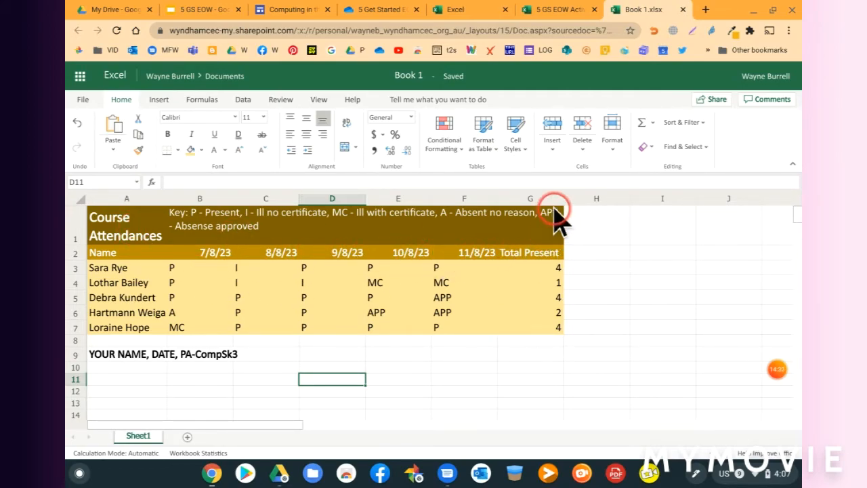
{"action": "left_click_drag", "start_coordinate": [561, 198], "coordinate": [550, 203]}
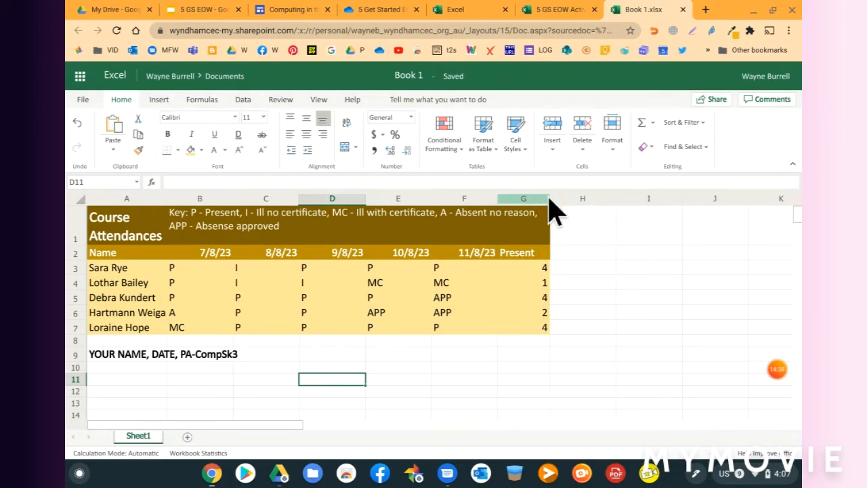
{"action": "double_click", "coordinate": [77, 259]}
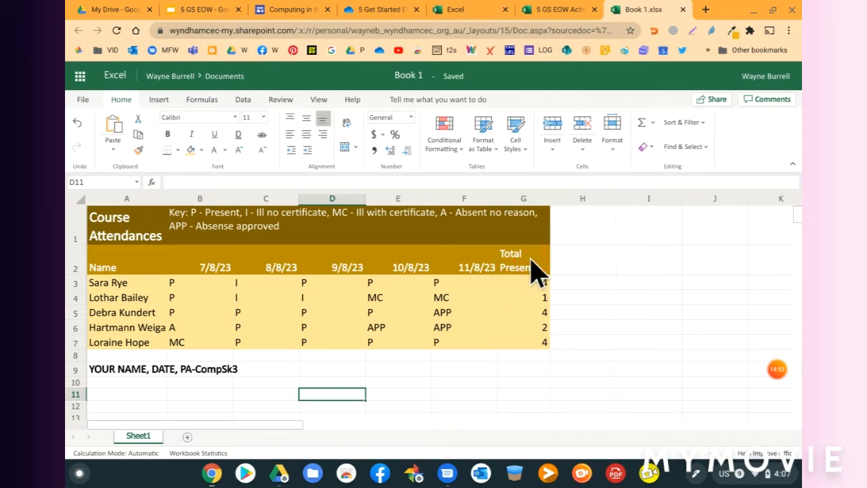
Step: Centre the dates and the Total Present heading horizontally in B2 to G2
{"action": "left_click", "coordinate": [118, 274]}
{"action": "left_click_drag", "start_coordinate": [203, 275], "coordinate": [513, 277]}
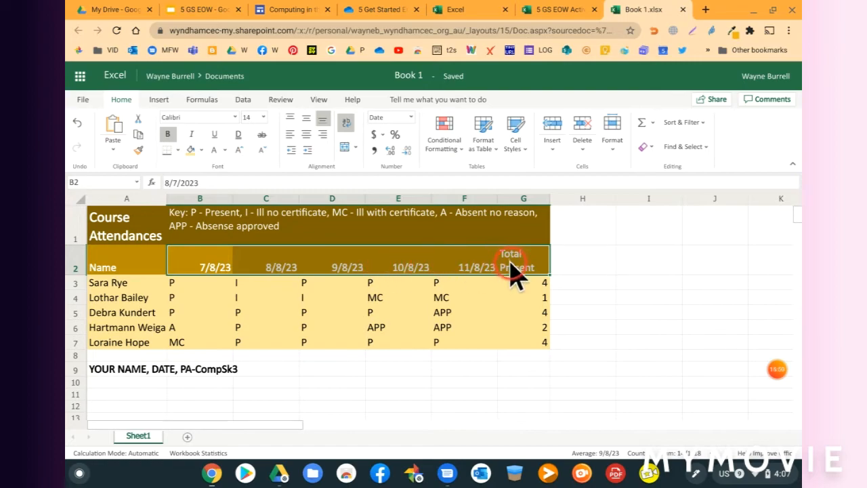
{"action": "left_click", "coordinate": [309, 136]}
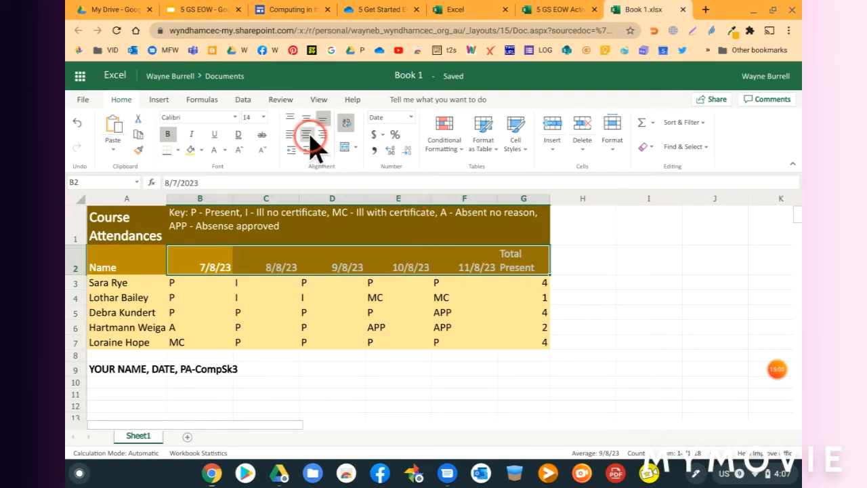
{"action": "left_click", "coordinate": [656, 296]}
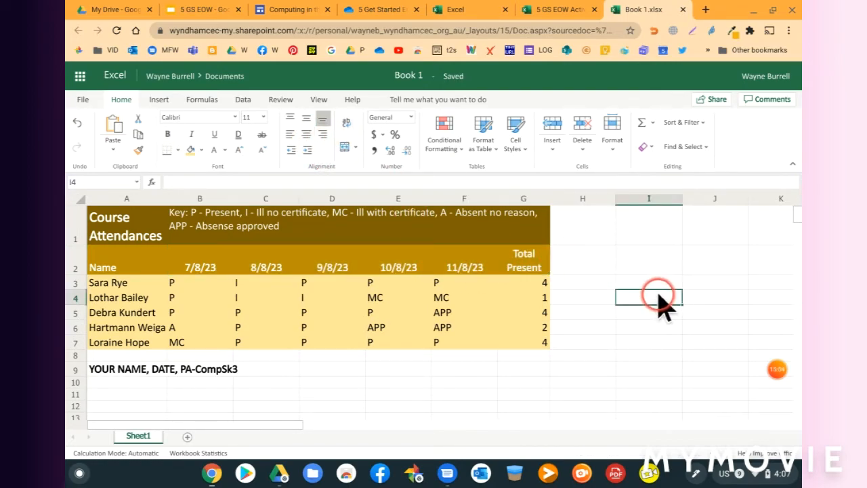
Step: Compare Book 1's header row, title cell and key cell with the example workbook
{"action": "left_click", "coordinate": [554, 13]}
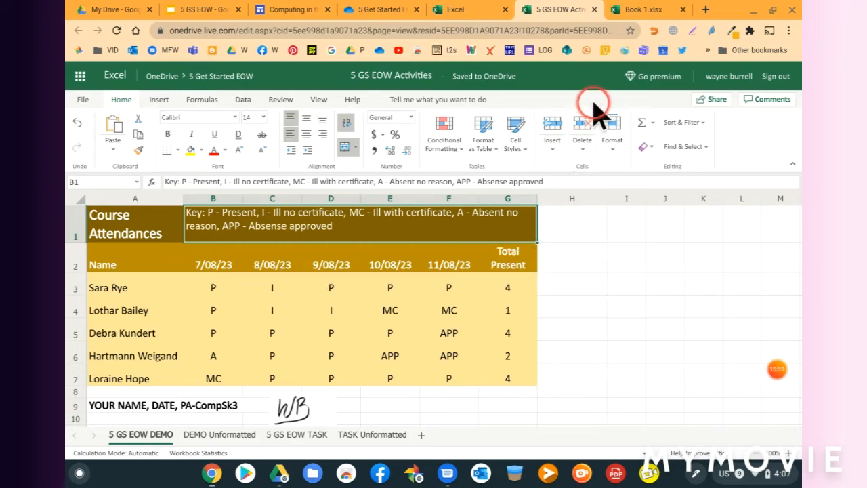
{"action": "left_click", "coordinate": [633, 14]}
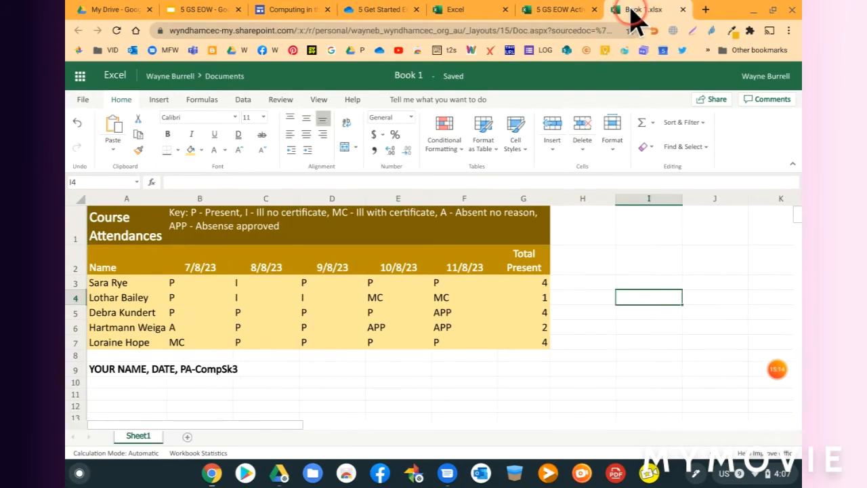
{"action": "left_click", "coordinate": [139, 237]}
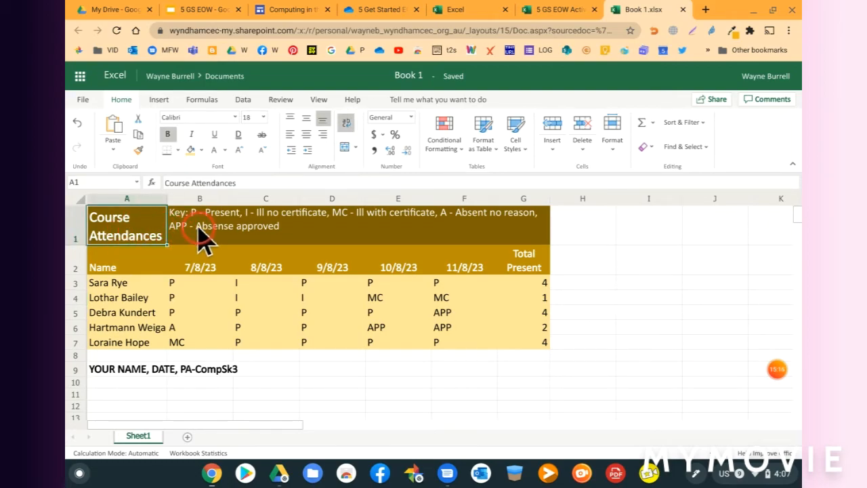
{"action": "left_click", "coordinate": [198, 238]}
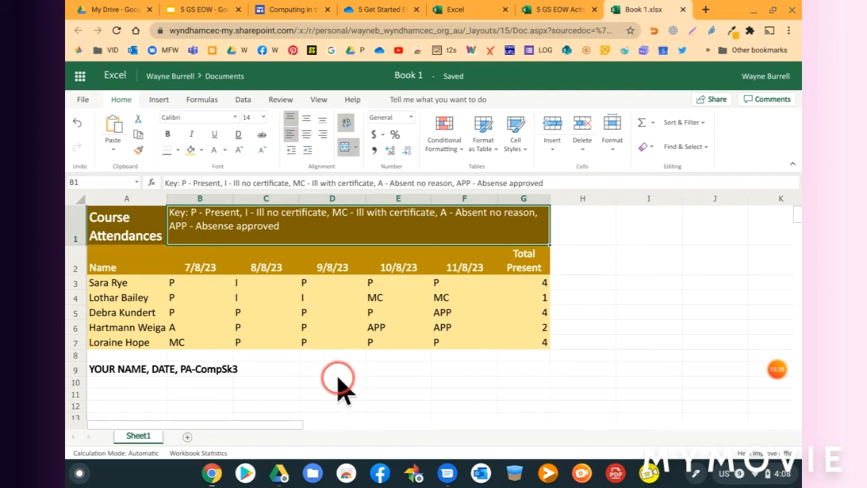
{"action": "left_click", "coordinate": [778, 371]}
{"action": "left_click", "coordinate": [750, 370]}
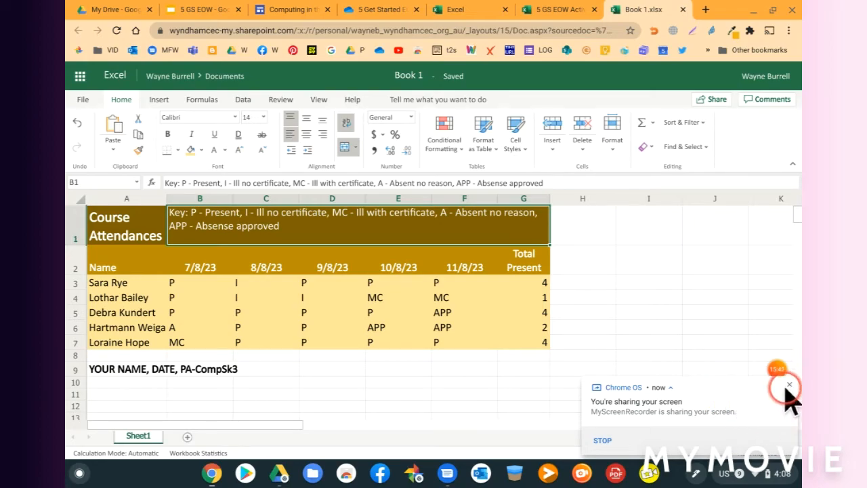
{"action": "left_click", "coordinate": [788, 385]}
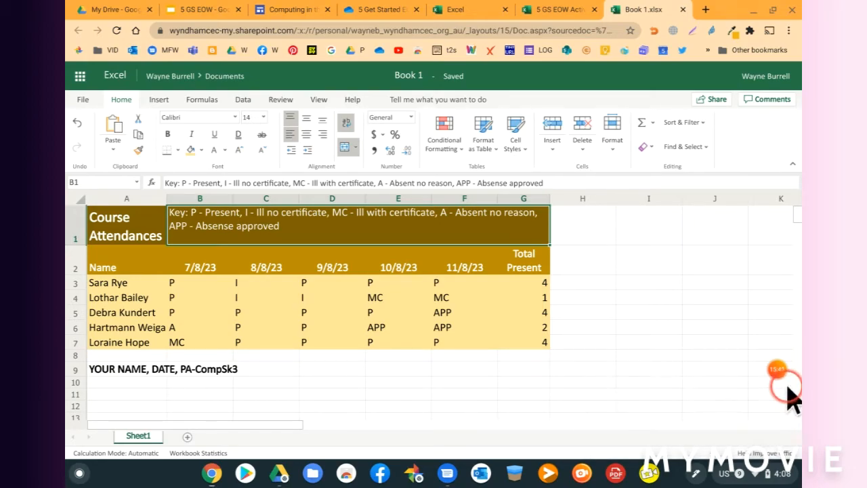
Step: Compare the row heights with the example workbook and heighten Book 1's rows 3 to 7 together to one equal height
{"action": "left_click", "coordinate": [544, 14]}
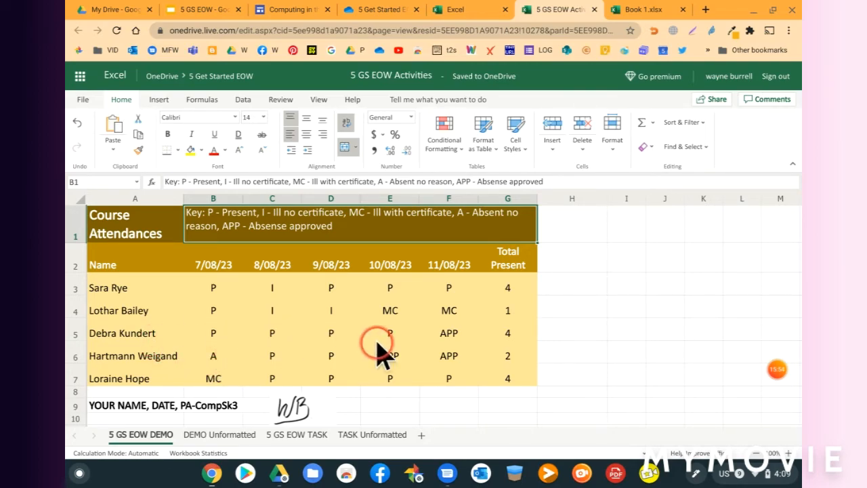
{"action": "left_click", "coordinate": [634, 13]}
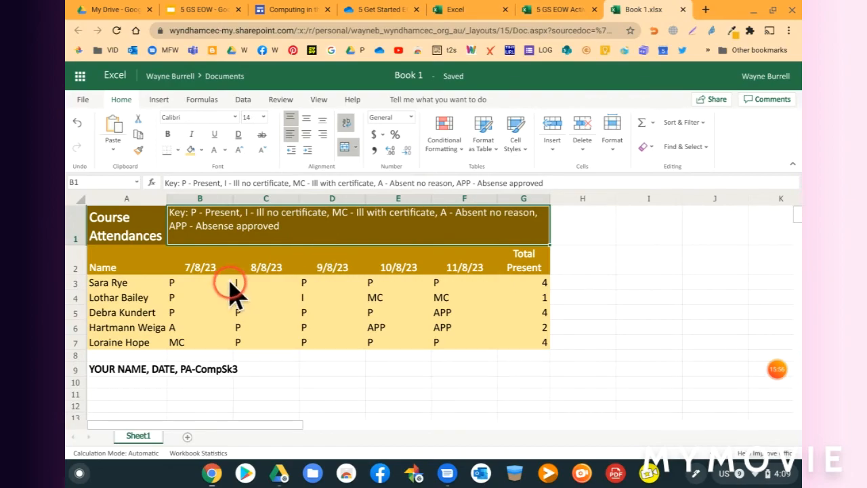
{"action": "left_click", "coordinate": [73, 283]}
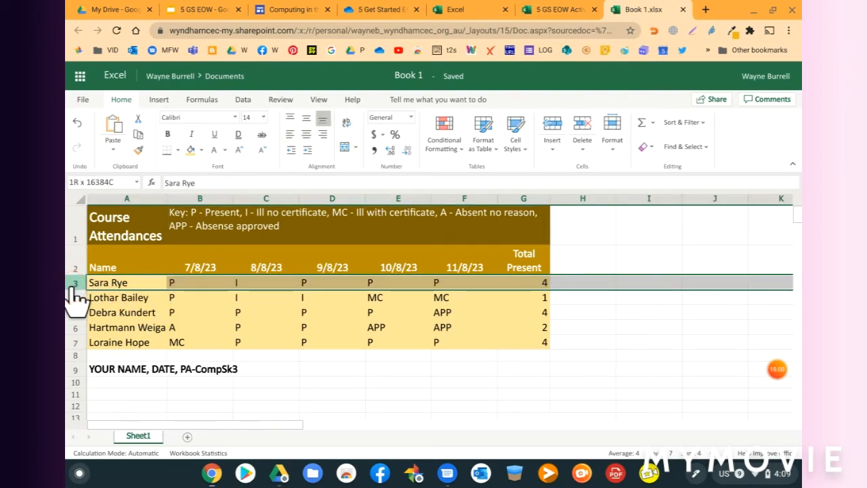
{"action": "left_click_drag", "start_coordinate": [76, 298], "coordinate": [75, 345]}
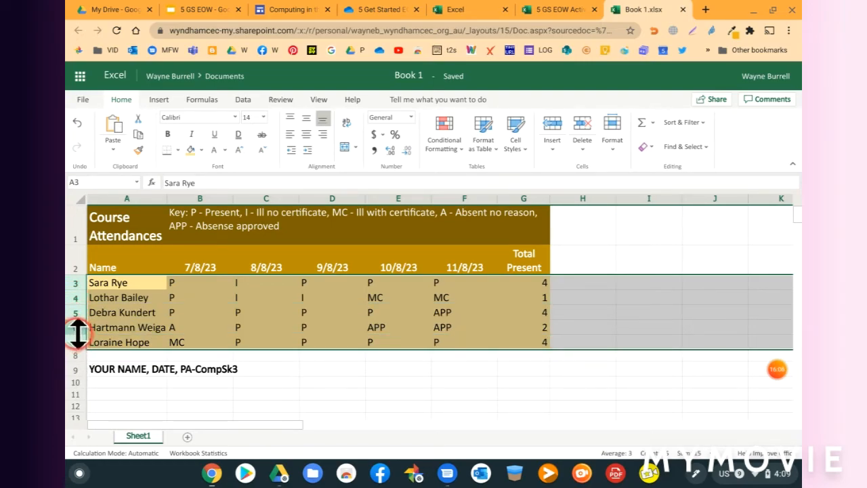
{"action": "left_click_drag", "start_coordinate": [78, 335], "coordinate": [78, 352]}
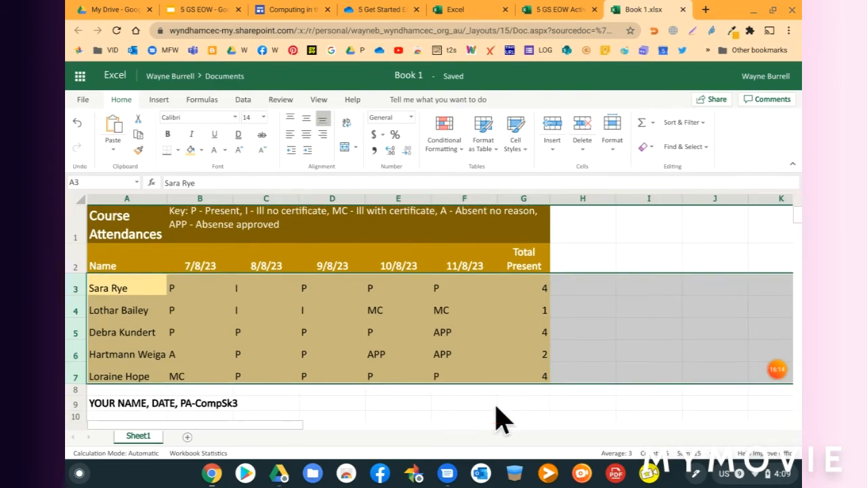
{"action": "left_click", "coordinate": [372, 407]}
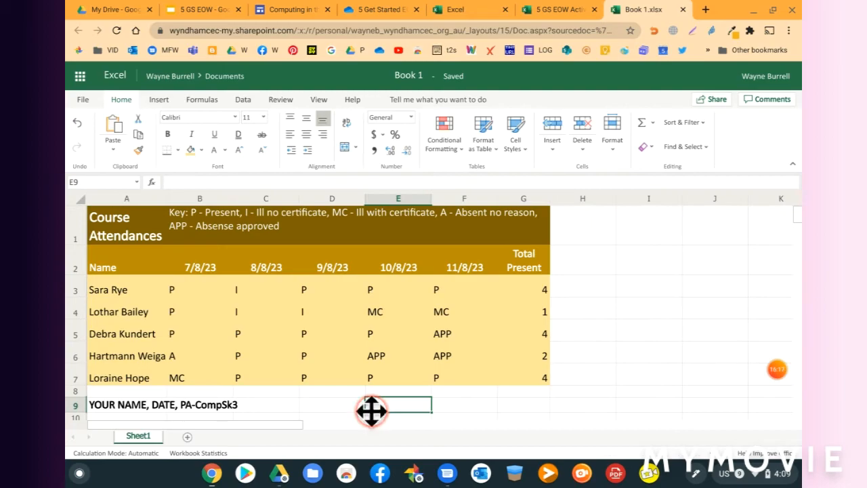
Step: Insert the handwritten initials picture, the 36258ae7 JPEG from Downloads, at cell D9
{"action": "left_click", "coordinate": [318, 407]}
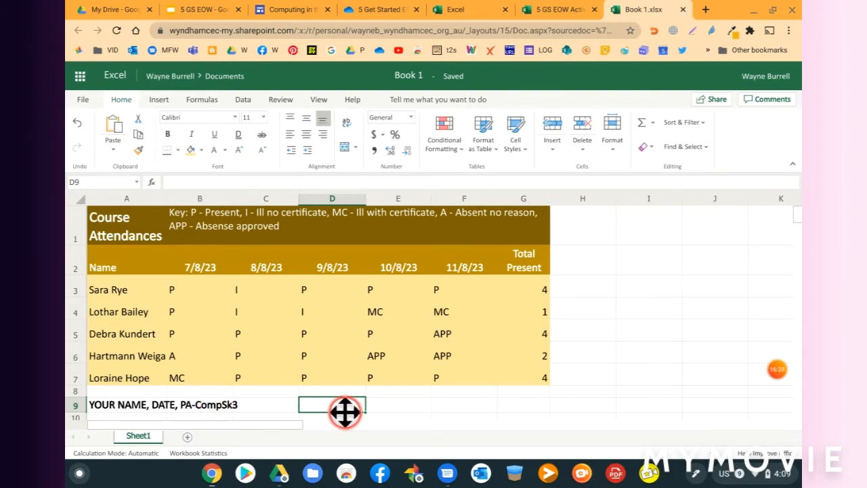
{"action": "left_click", "coordinate": [159, 100]}
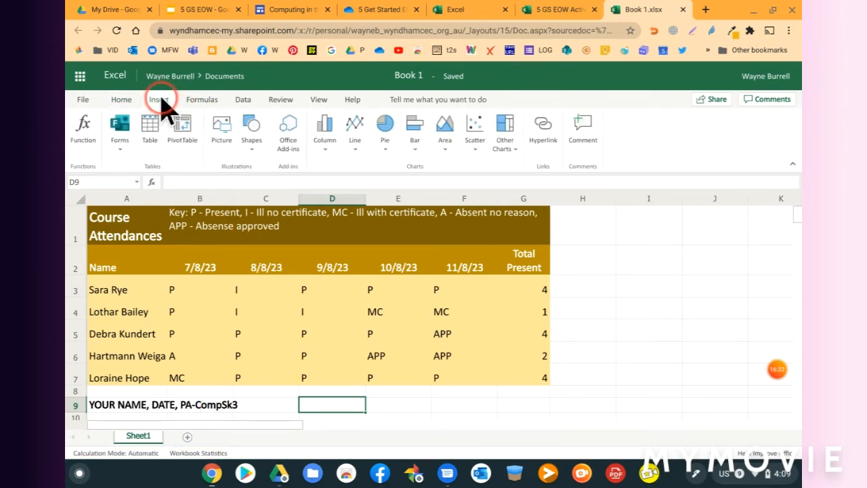
{"action": "left_click", "coordinate": [219, 132]}
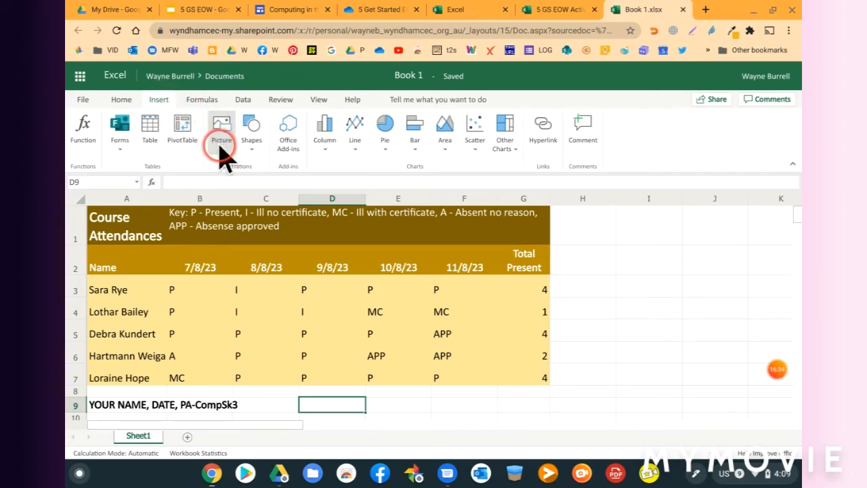
{"action": "left_click", "coordinate": [220, 145]}
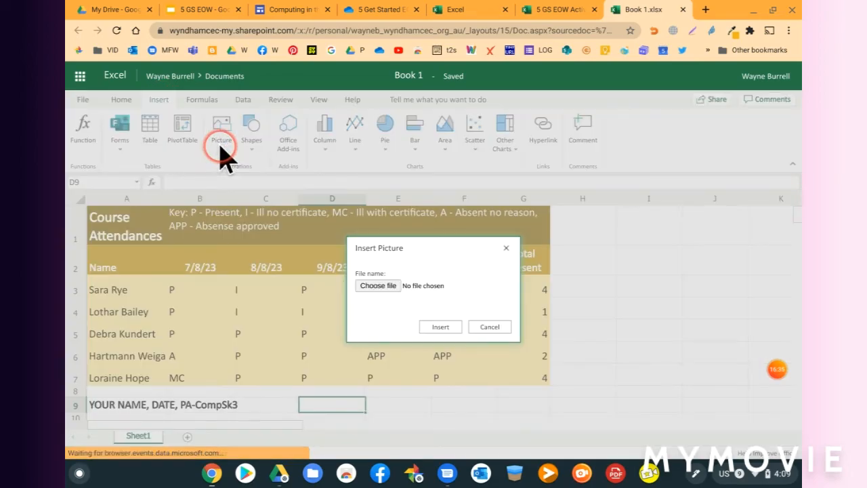
{"action": "left_click", "coordinate": [382, 287]}
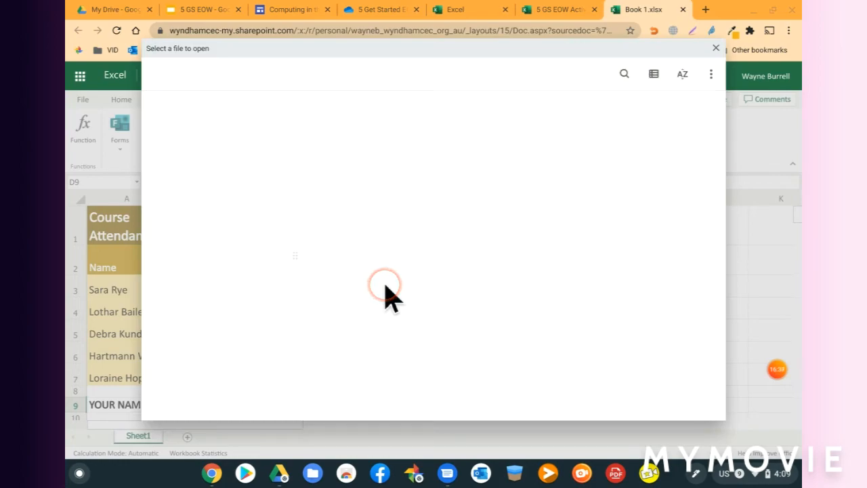
{"action": "left_click", "coordinate": [434, 262]}
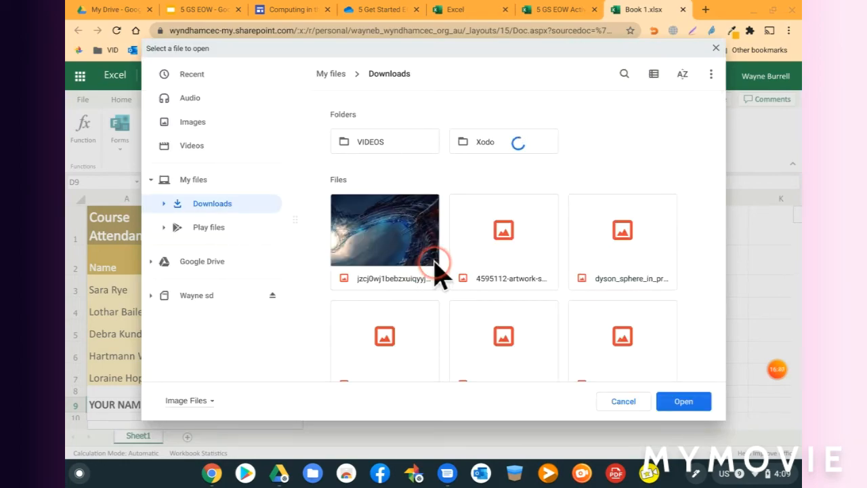
{"action": "scroll", "coordinate": [437, 269], "scroll_direction": "down", "scroll_amount": 6}
{"action": "scroll", "coordinate": [436, 271], "scroll_direction": "down", "scroll_amount": 10}
{"action": "scroll", "coordinate": [437, 274], "scroll_direction": "down", "scroll_amount": 12}
{"action": "scroll", "coordinate": [436, 274], "scroll_direction": "down", "scroll_amount": 12}
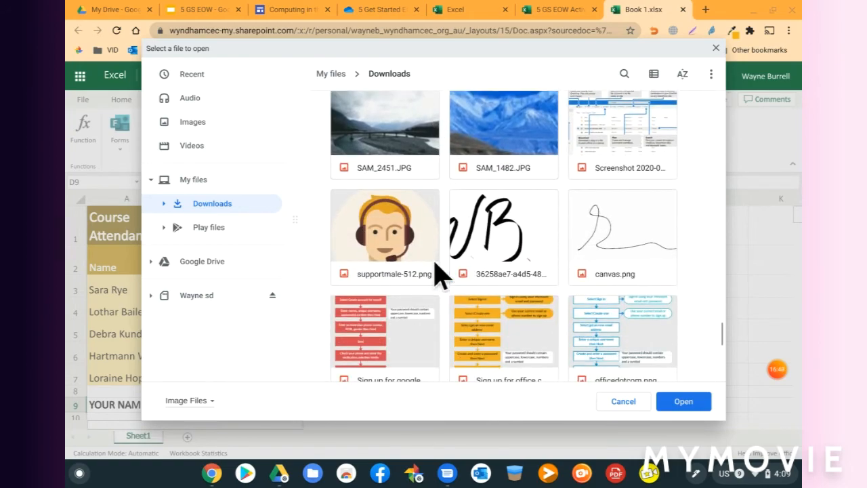
{"action": "double_click", "coordinate": [481, 206]}
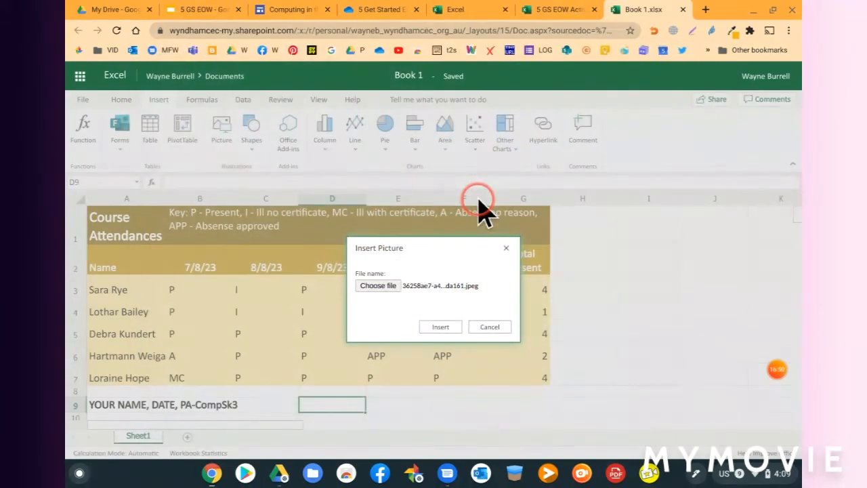
{"action": "left_click", "coordinate": [444, 326]}
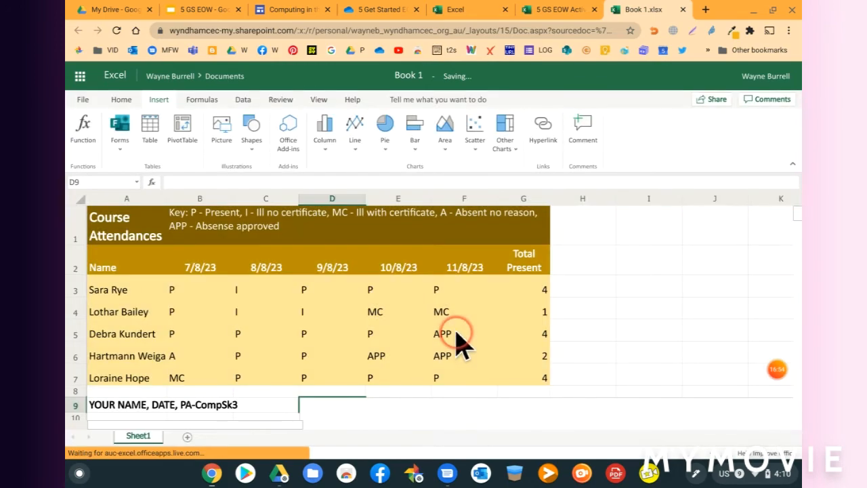
Step: Shrink the initials picture to roughly the height of row 9 and place it just after the YOUR NAME, DATE, PA-CompSk3 text
{"action": "scroll", "coordinate": [588, 329], "scroll_direction": "down", "scroll_amount": 3}
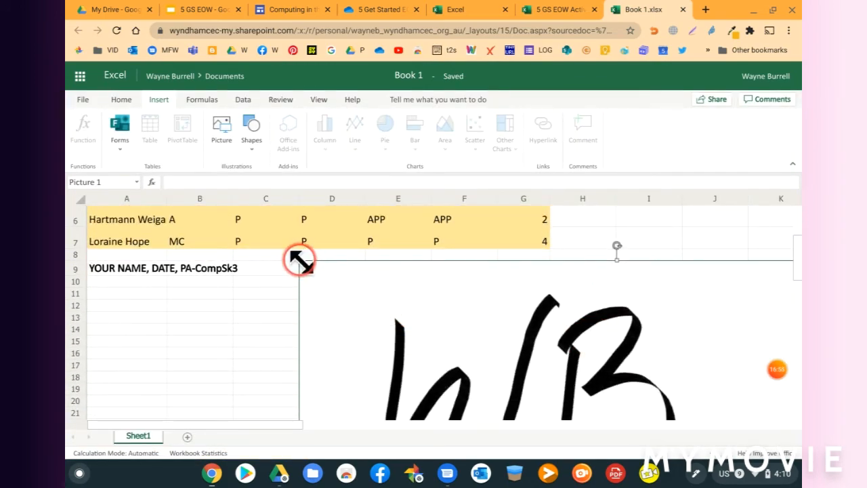
{"action": "left_click_drag", "start_coordinate": [300, 258], "coordinate": [565, 377]}
{"action": "mouse_move", "coordinate": [630, 401]}
{"action": "left_mouse_down"}
{"action": "mouse_move", "coordinate": [416, 314]}
{"action": "mouse_move", "coordinate": [334, 265]}
{"action": "mouse_move", "coordinate": [376, 279]}
{"action": "mouse_move", "coordinate": [381, 263]}
{"action": "left_mouse_up"}
{"action": "left_click_drag", "start_coordinate": [265, 240], "coordinate": [484, 357]}
{"action": "mouse_move", "coordinate": [552, 387]}
{"action": "left_mouse_down"}
{"action": "mouse_move", "coordinate": [330, 261]}
{"action": "mouse_move", "coordinate": [345, 250]}
{"action": "left_mouse_up"}
{"action": "mouse_move", "coordinate": [453, 322]}
{"action": "left_mouse_down"}
{"action": "mouse_move", "coordinate": [302, 227]}
{"action": "mouse_move", "coordinate": [302, 240]}
{"action": "left_mouse_up"}
{"action": "scroll", "coordinate": [413, 311], "scroll_direction": "up", "scroll_amount": 5}
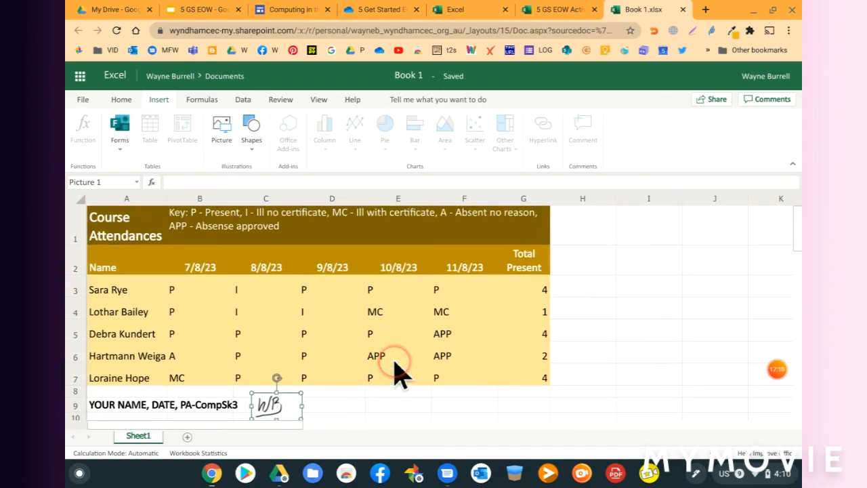
{"action": "left_click", "coordinate": [615, 363]}
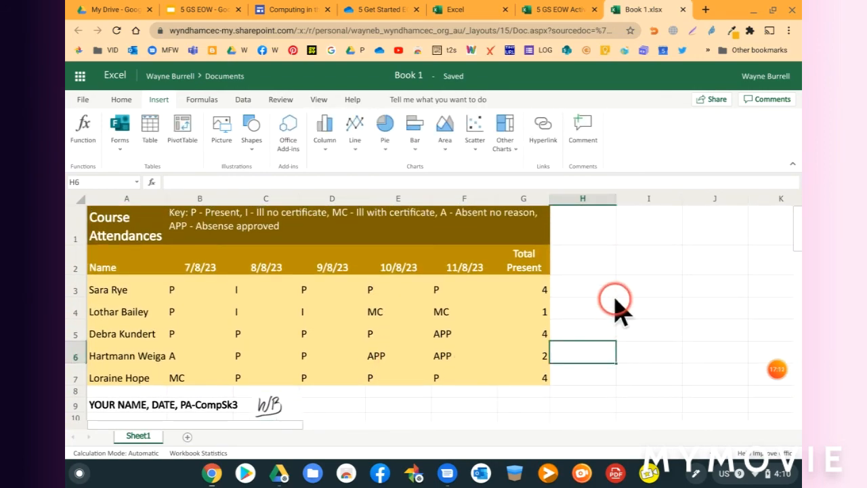
{"action": "left_click", "coordinate": [718, 286]}
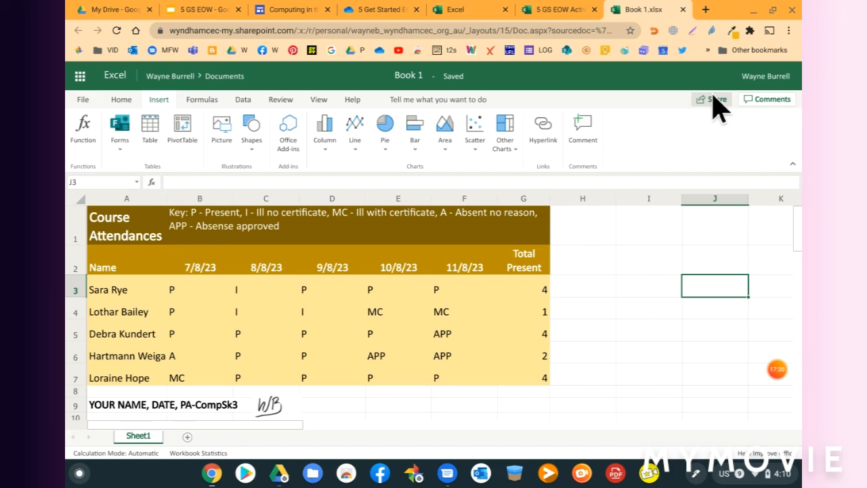
{"action": "left_click", "coordinate": [777, 378]}
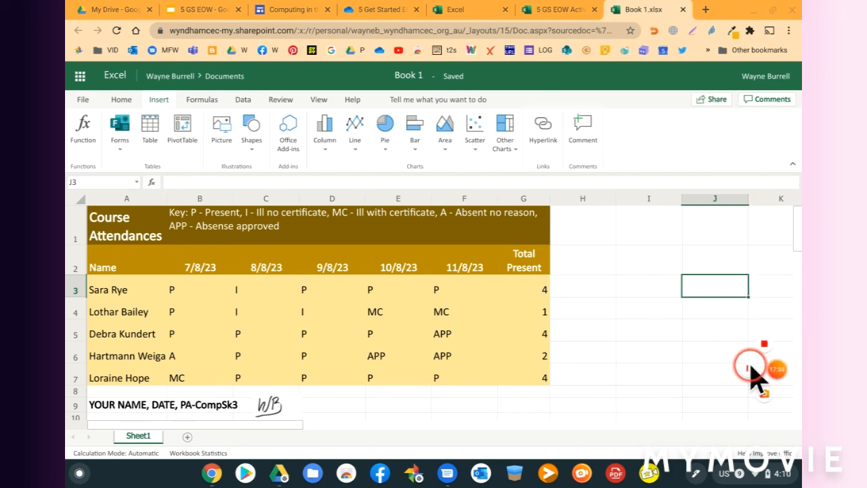